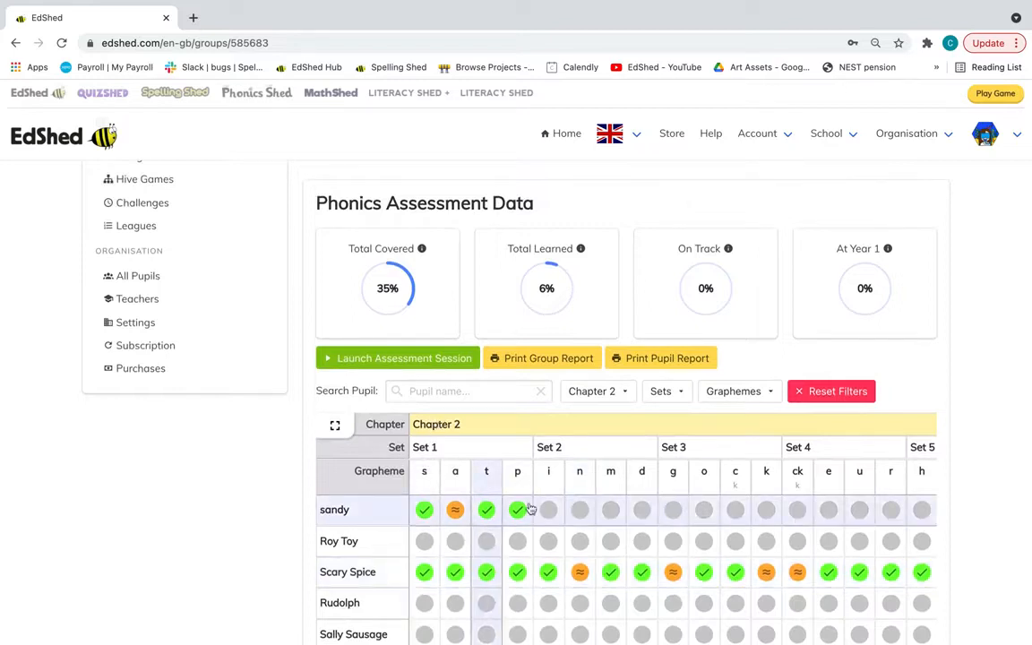
Set up a new assessment session in Graphemes mode, limiting the grapheme list to Chapter 3.
scroll(459, 607, down, 1)
scroll(459, 607, down, 1)
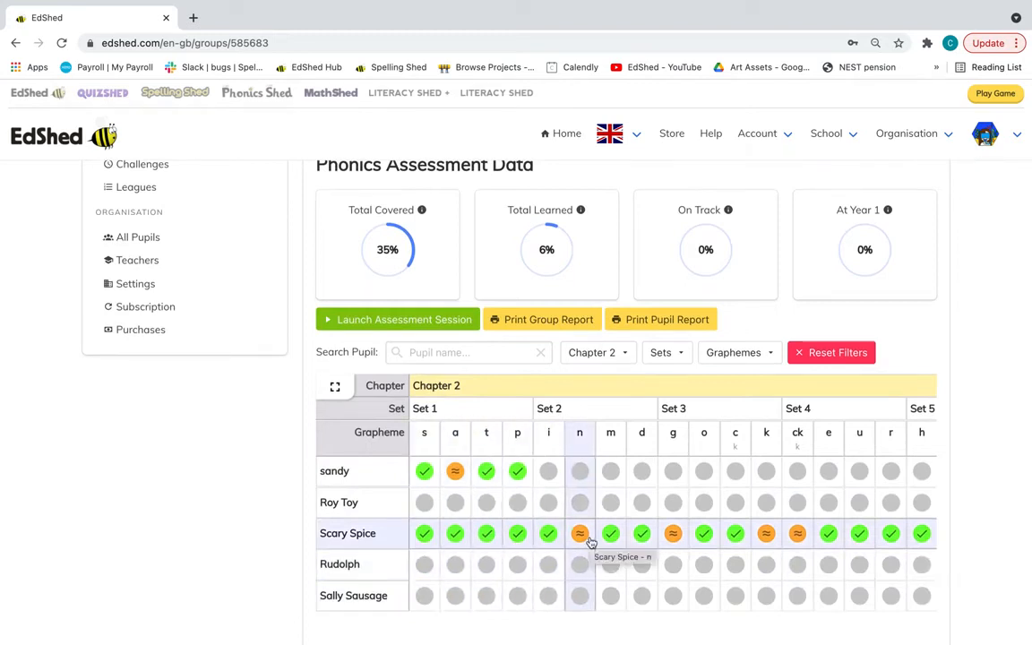
scroll(591, 542, up, 2)
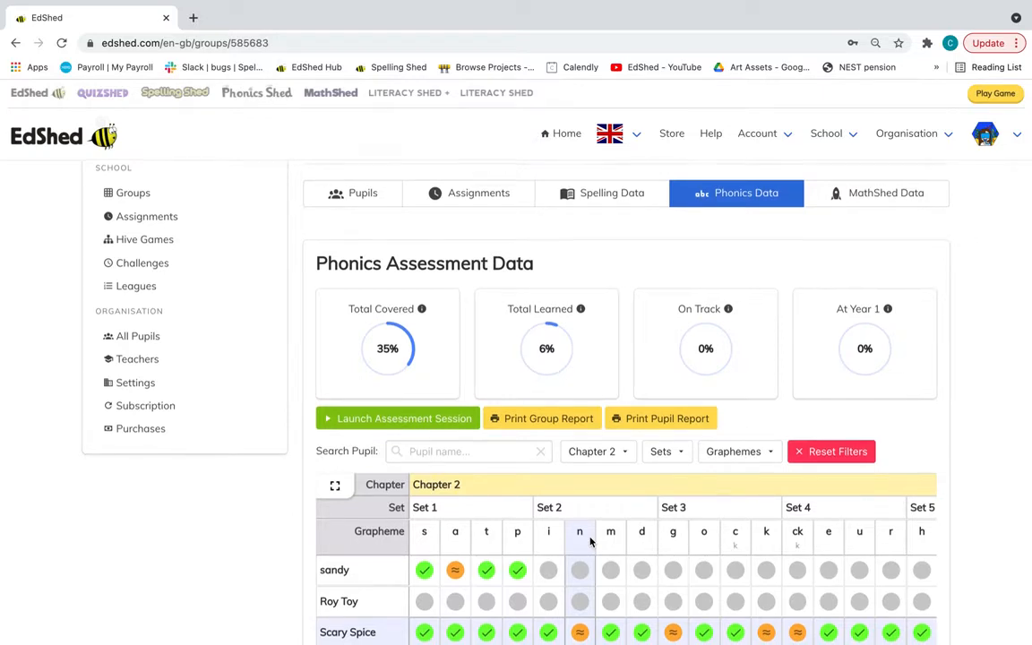
scroll(591, 542, down, 2)
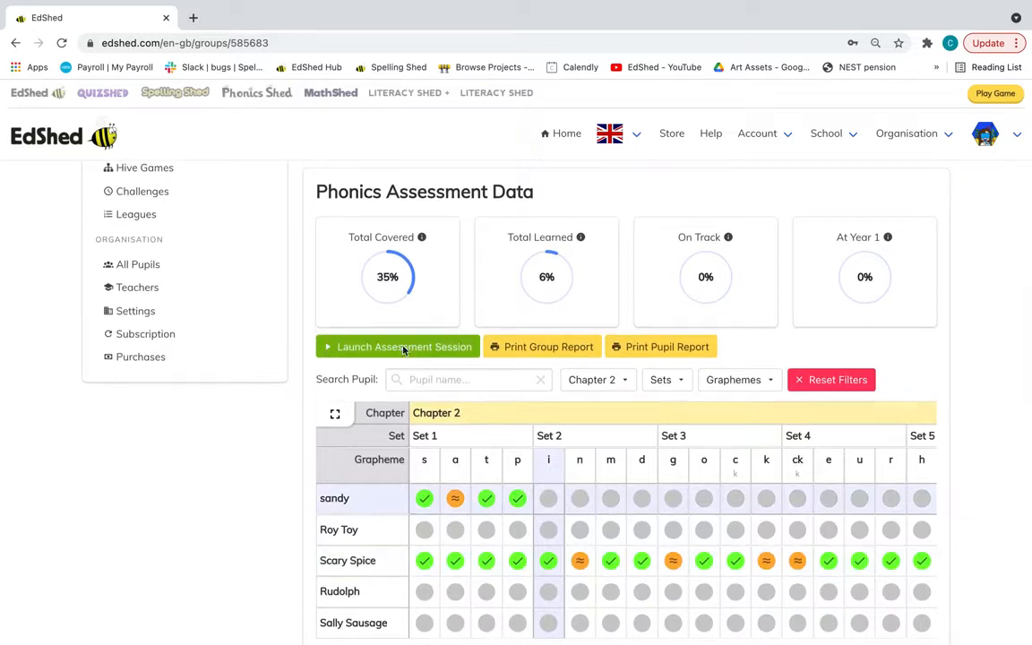
click(404, 351)
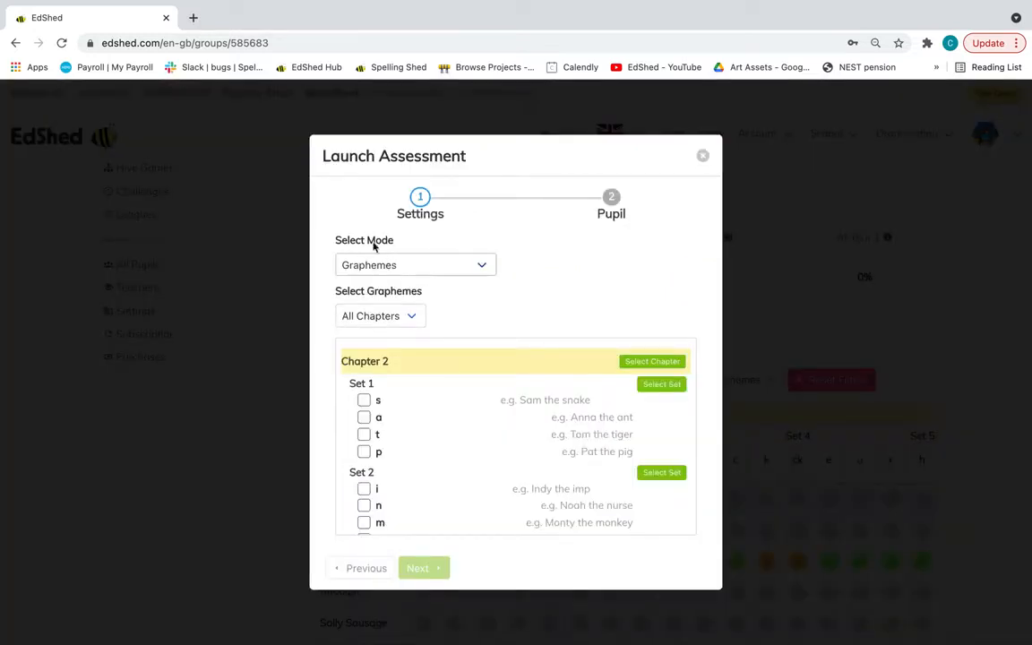
click(412, 323)
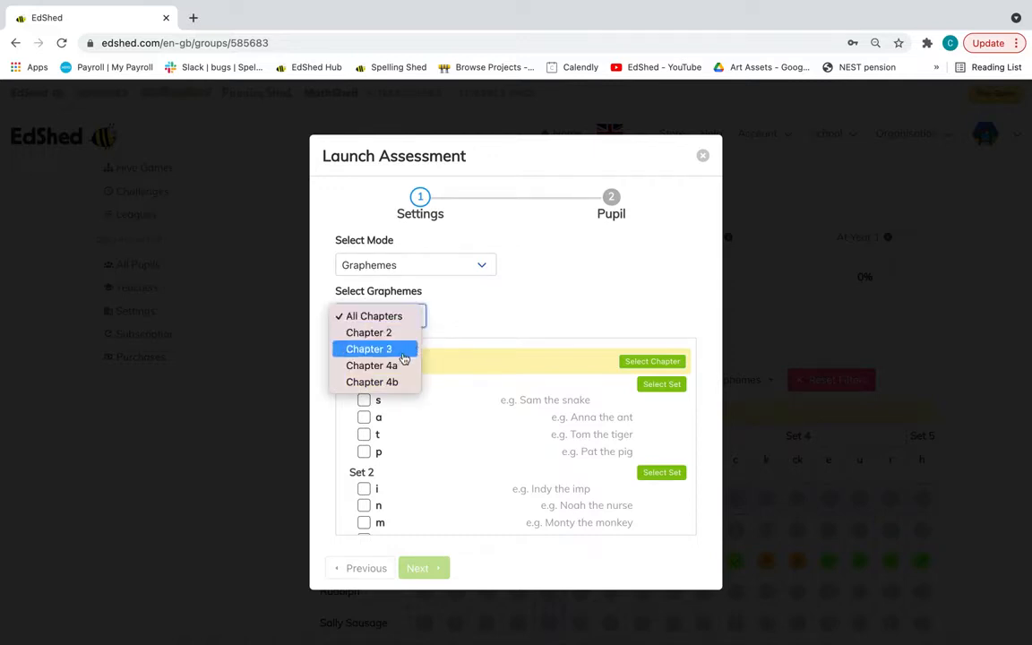
click(403, 349)
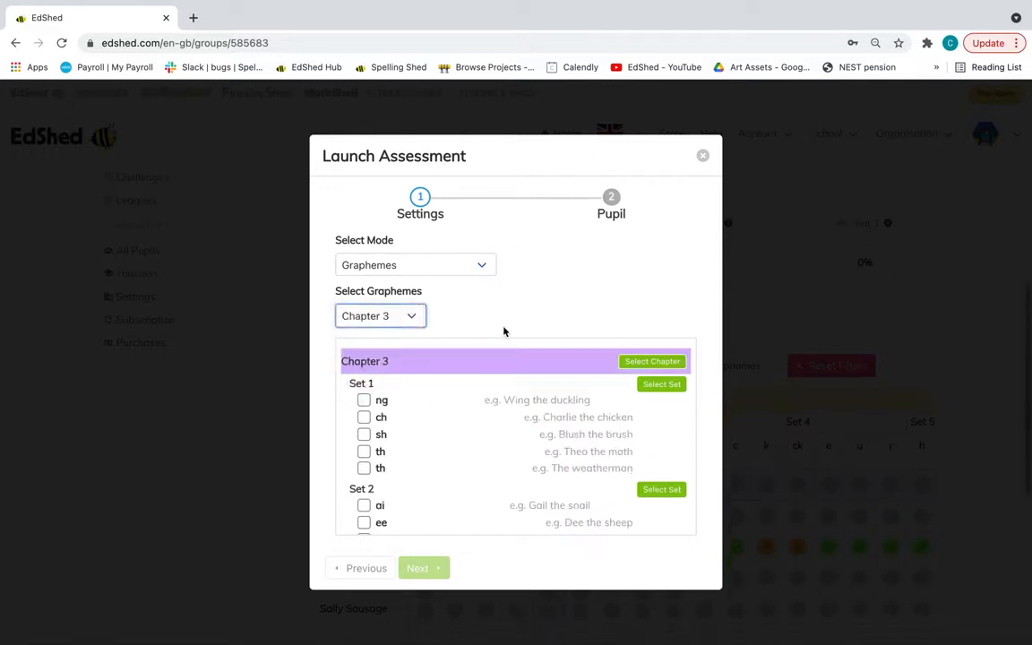
Include all Chapter 3 graphemes from Set 1 and Set 2, plus "ue" from Set 3, in the assessment.
click(667, 390)
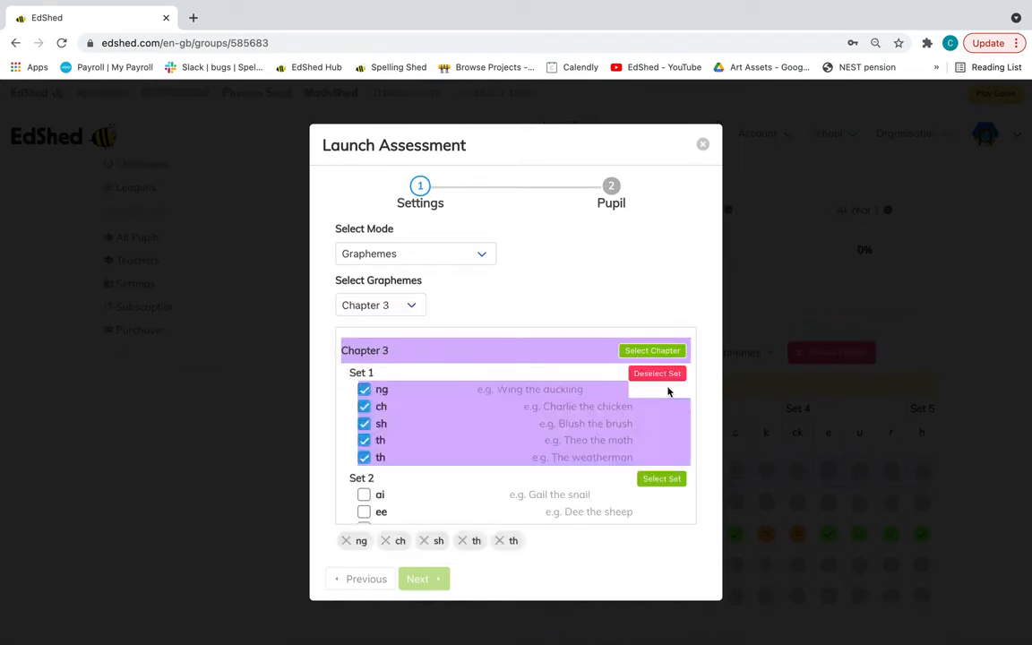
click(652, 479)
scroll(534, 446, down, 3)
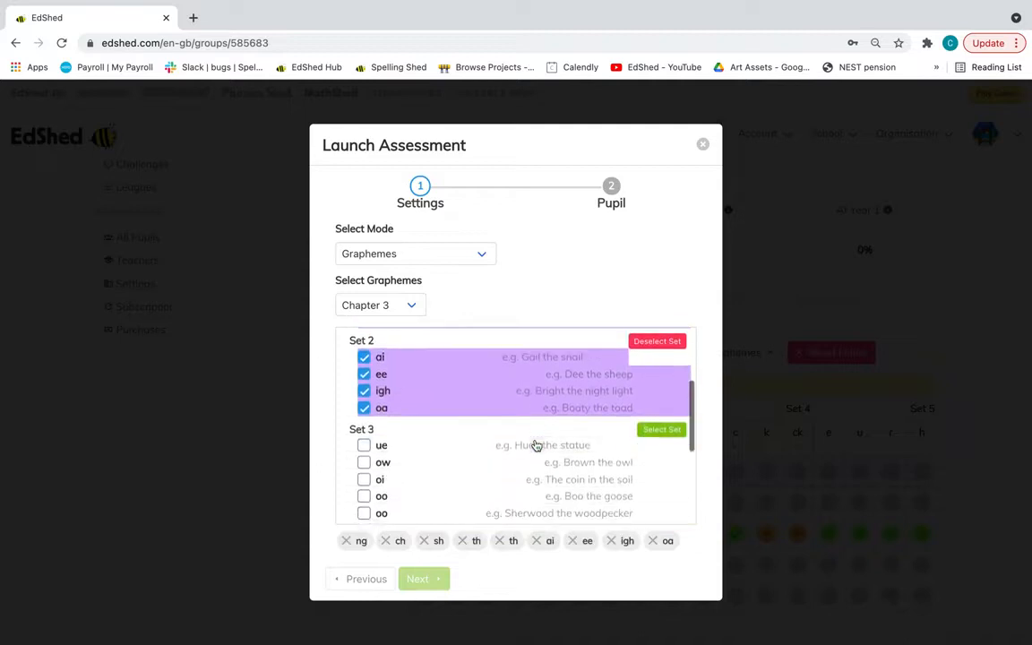
click(481, 450)
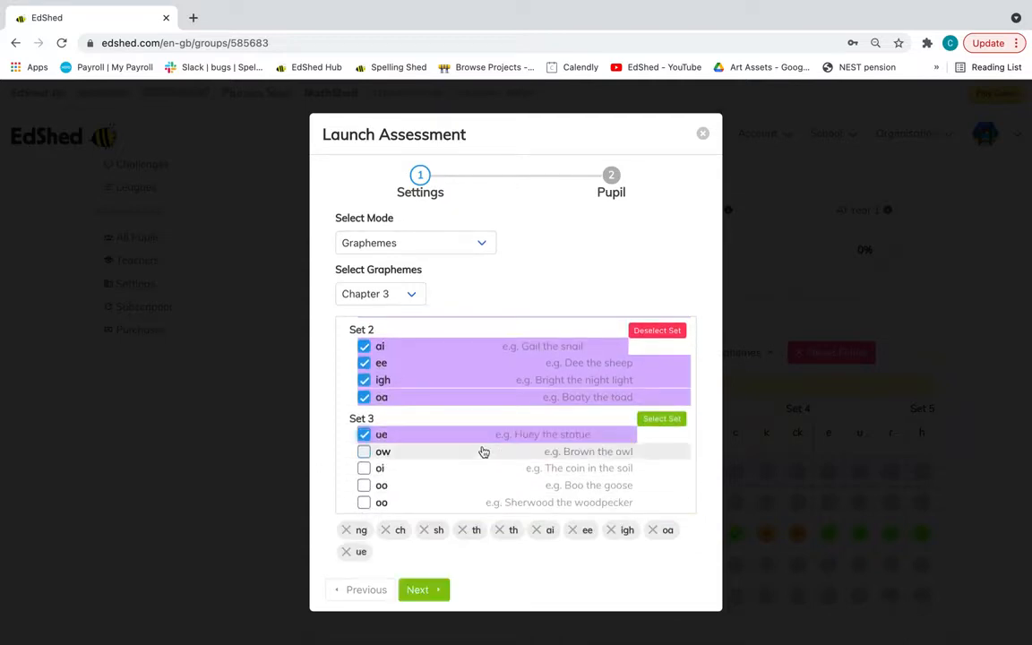
scroll(460, 444, up, 3)
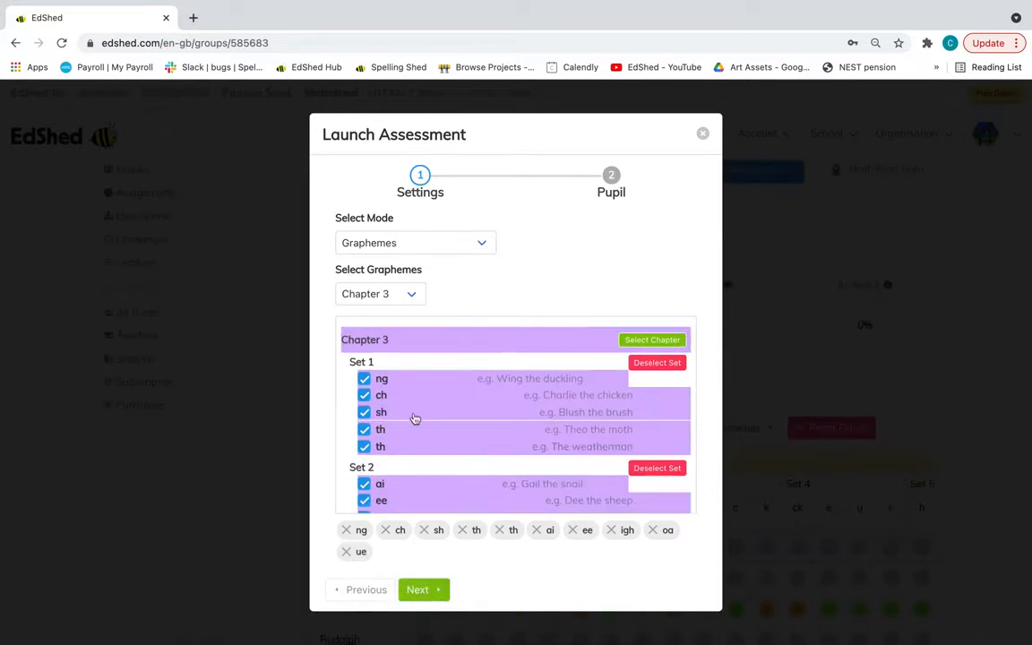
Choose the third pupil in the list, then launch and start the grapheme assessment.
click(430, 592)
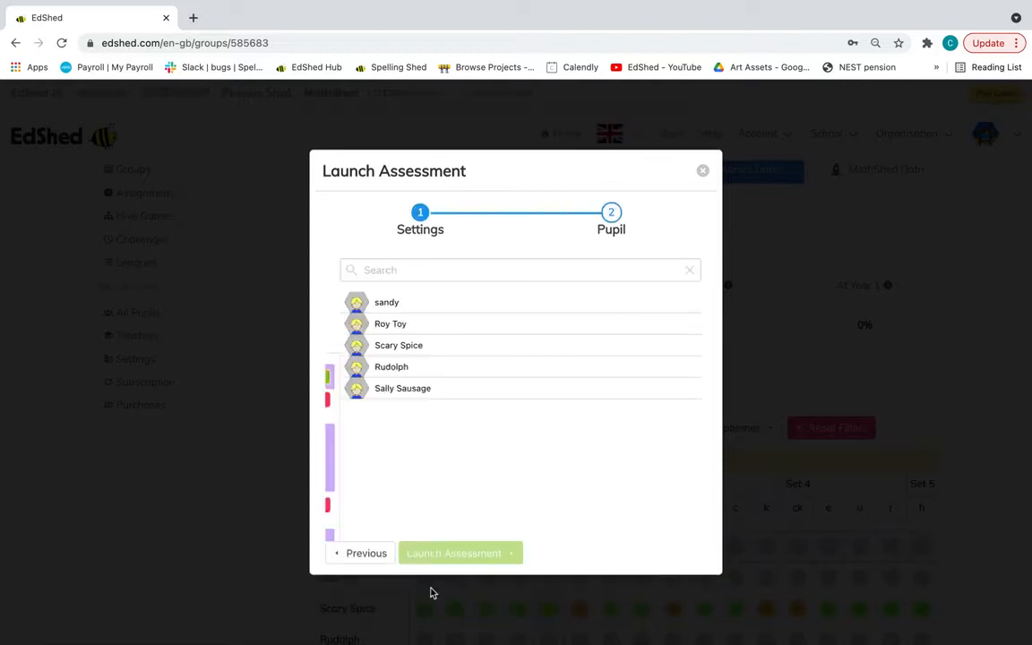
click(398, 356)
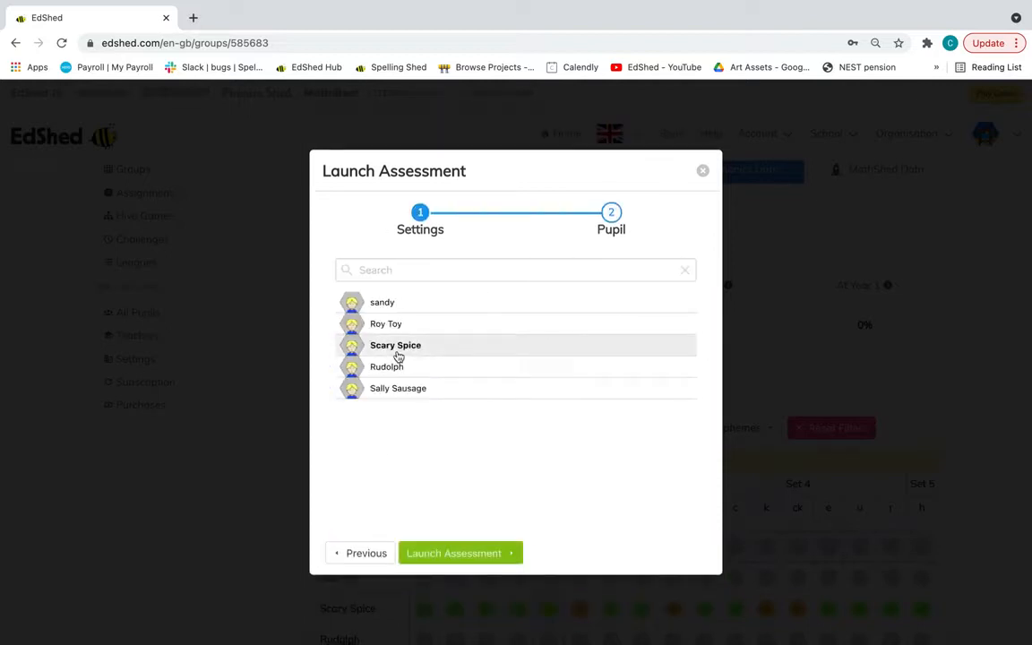
click(457, 555)
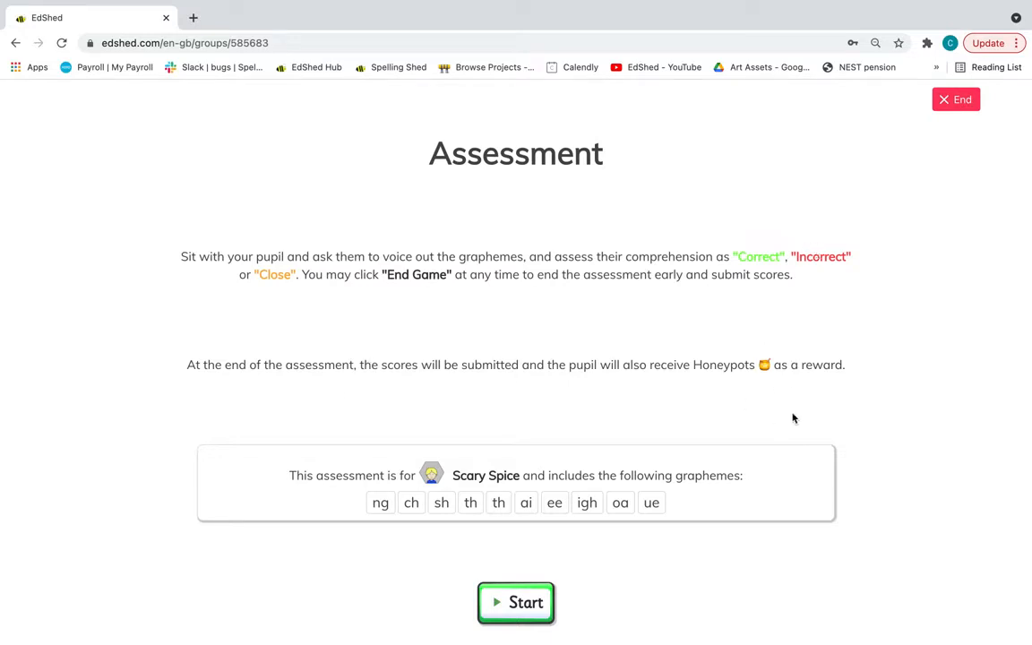
click(527, 614)
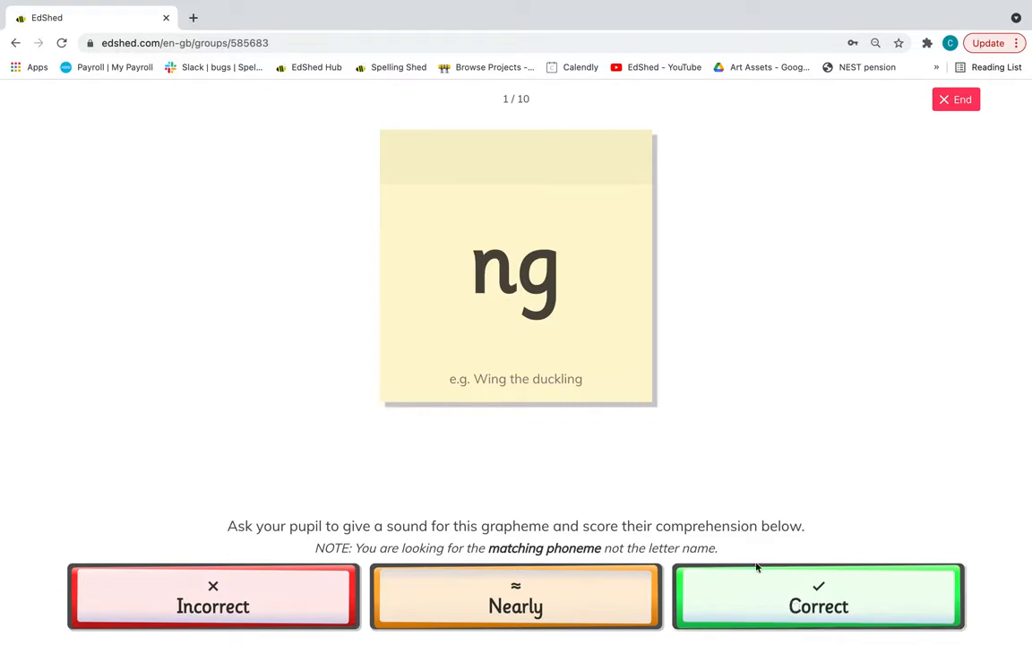
Score the pupil's graphemes: "ng" as Correct, "ch" as Nearly and "sh" as Incorrect.
click(766, 617)
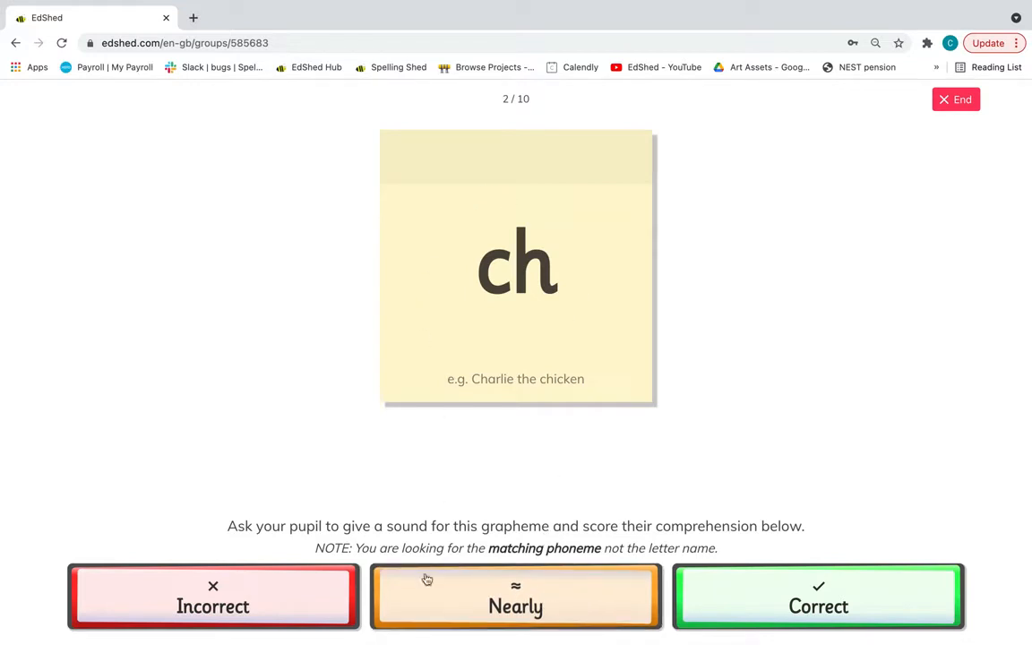
click(446, 596)
click(268, 607)
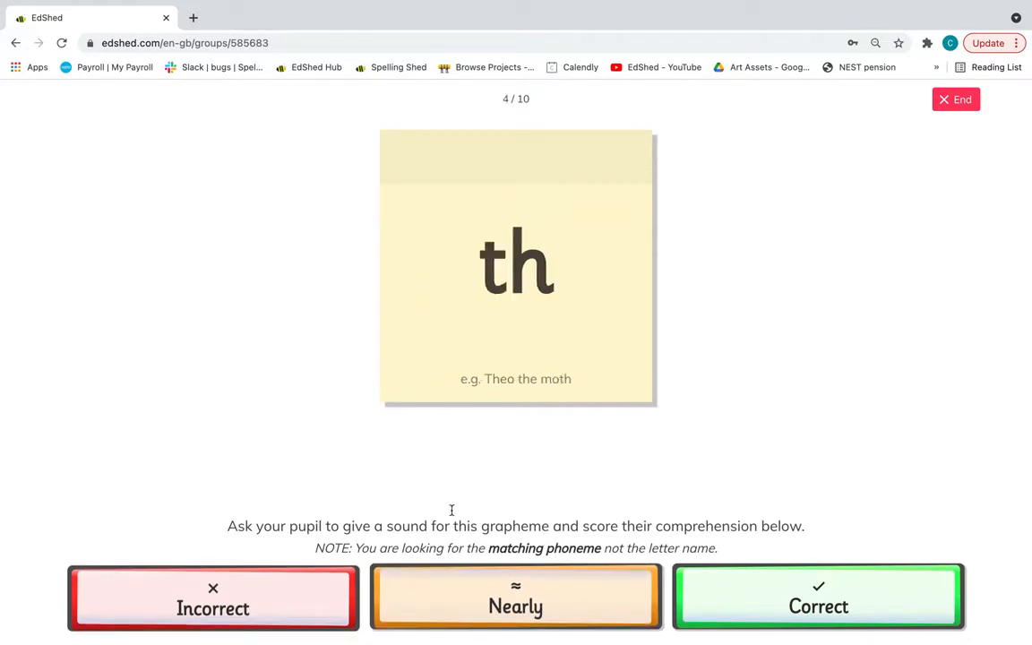
End the grapheme assessment early with its scores saved, and close the results.
click(958, 100)
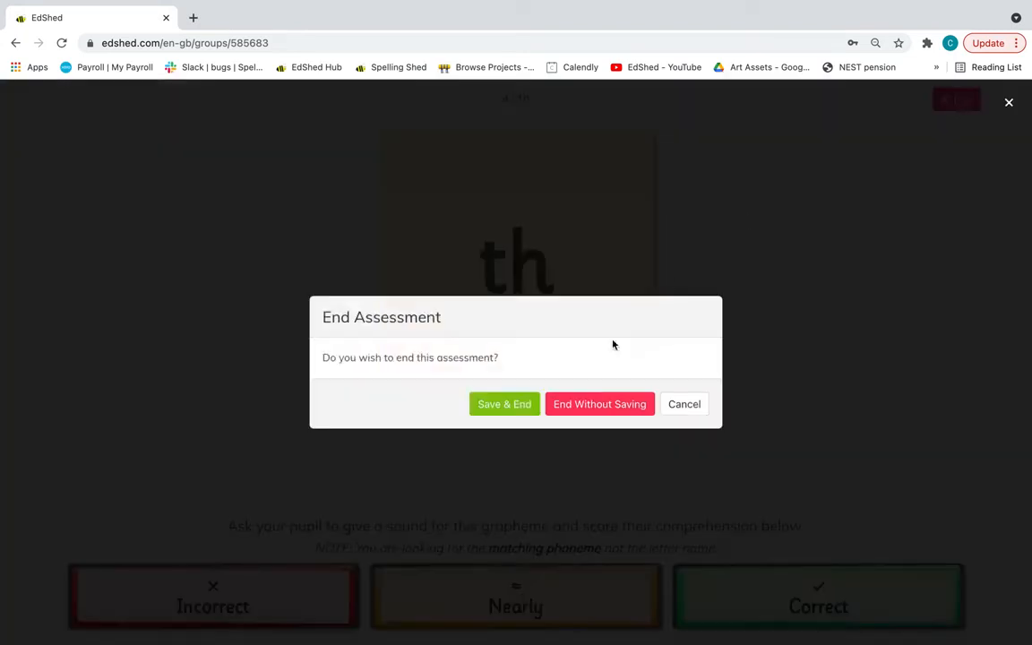
click(519, 409)
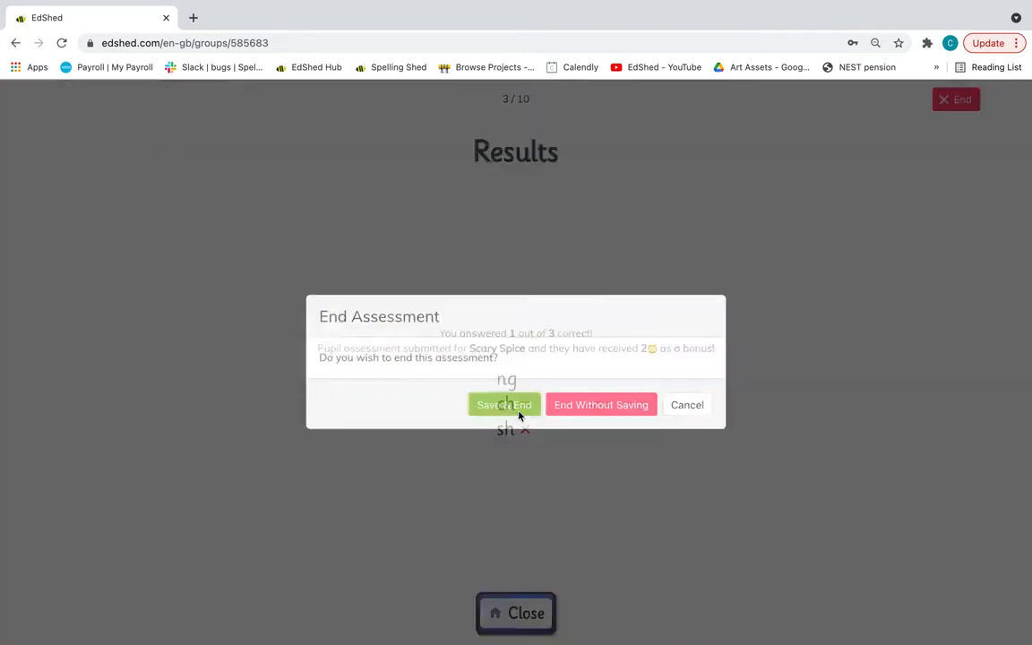
click(522, 615)
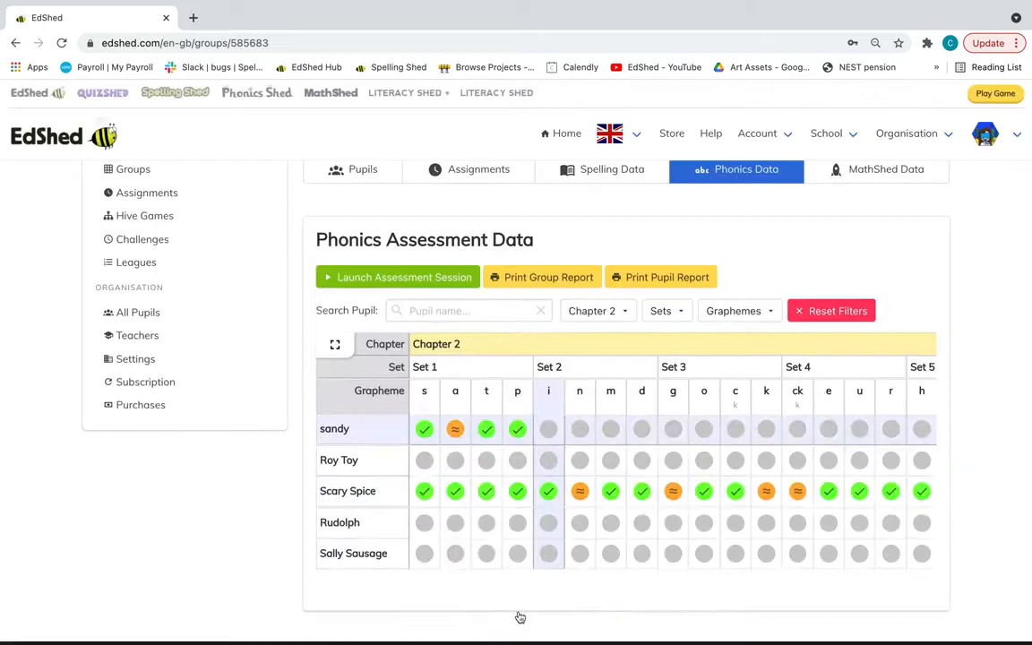
Filter the phonics assessment data table to Chapter 3.
scroll(519, 618, down, 2)
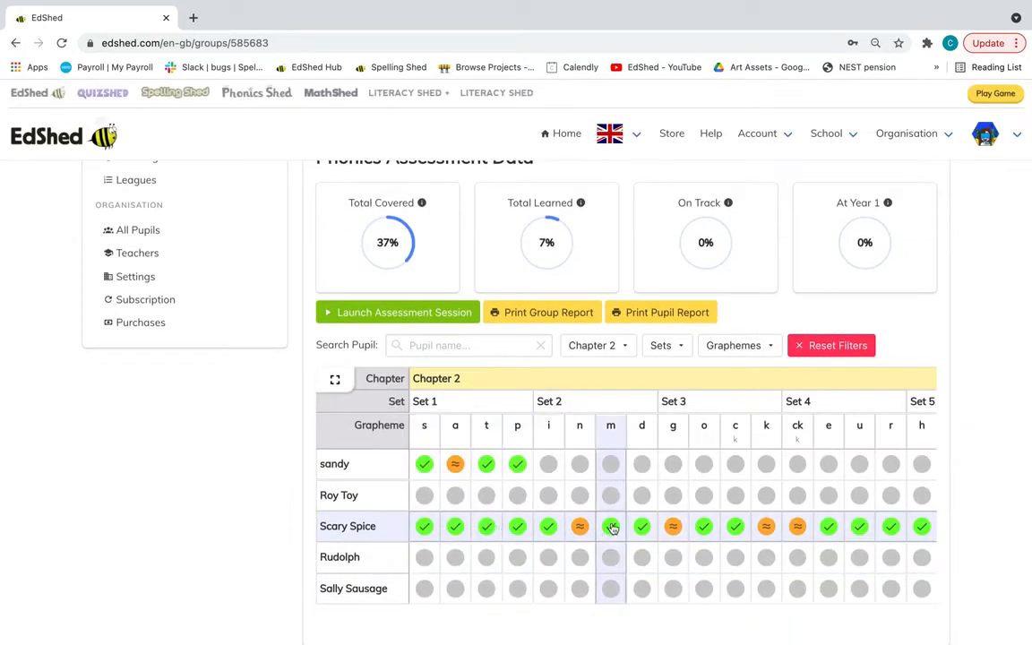
click(596, 346)
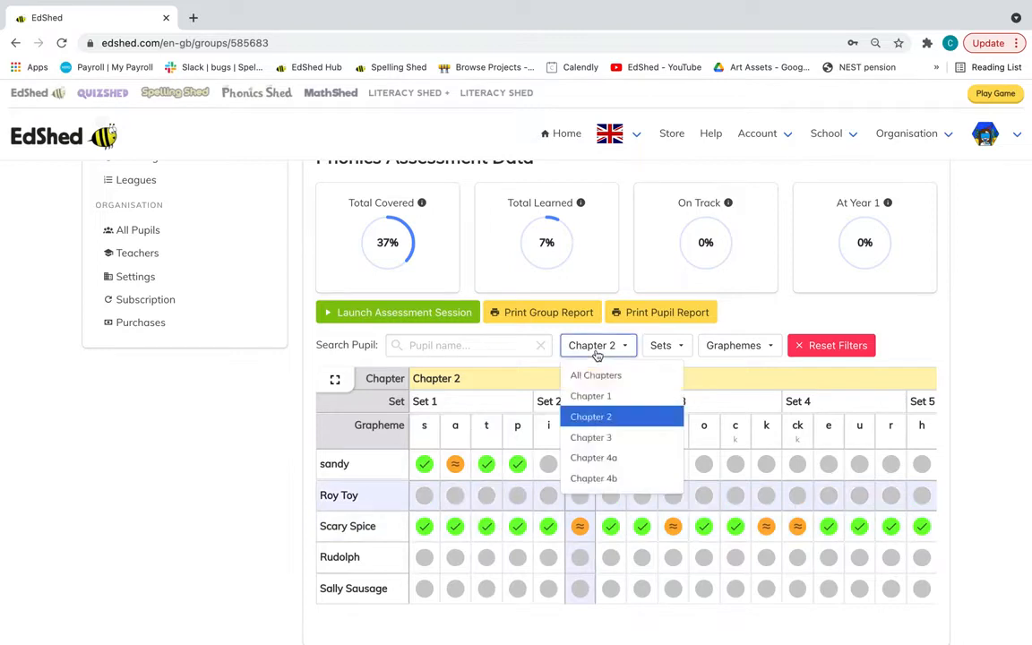
click(596, 438)
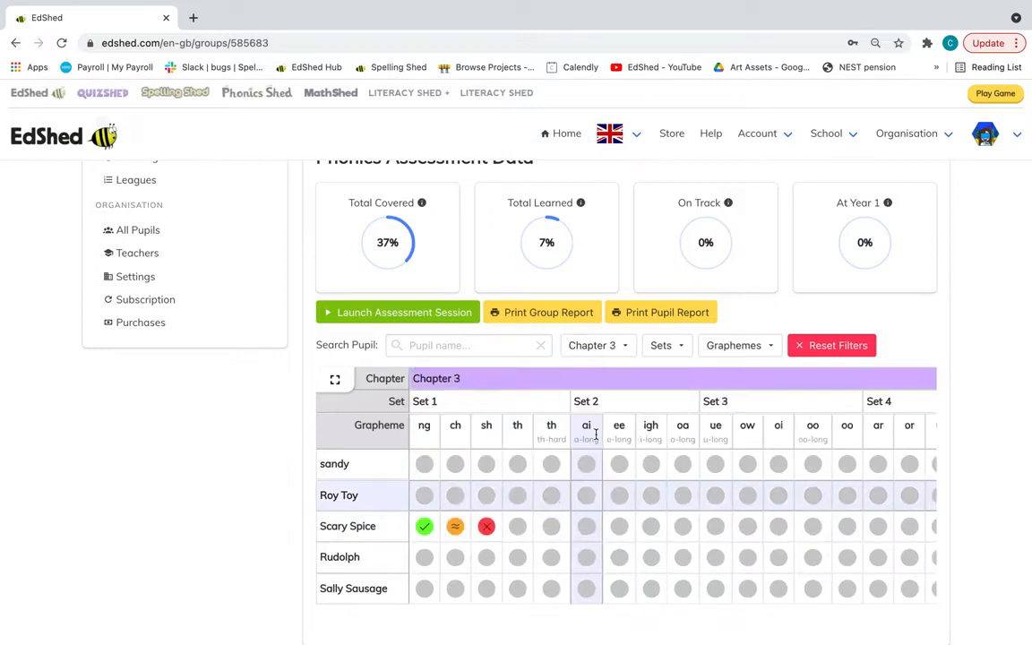
Manually set the assessed pupil's score for the Set 1 grapheme "sh" to Nearly and save it without a comment.
click(486, 527)
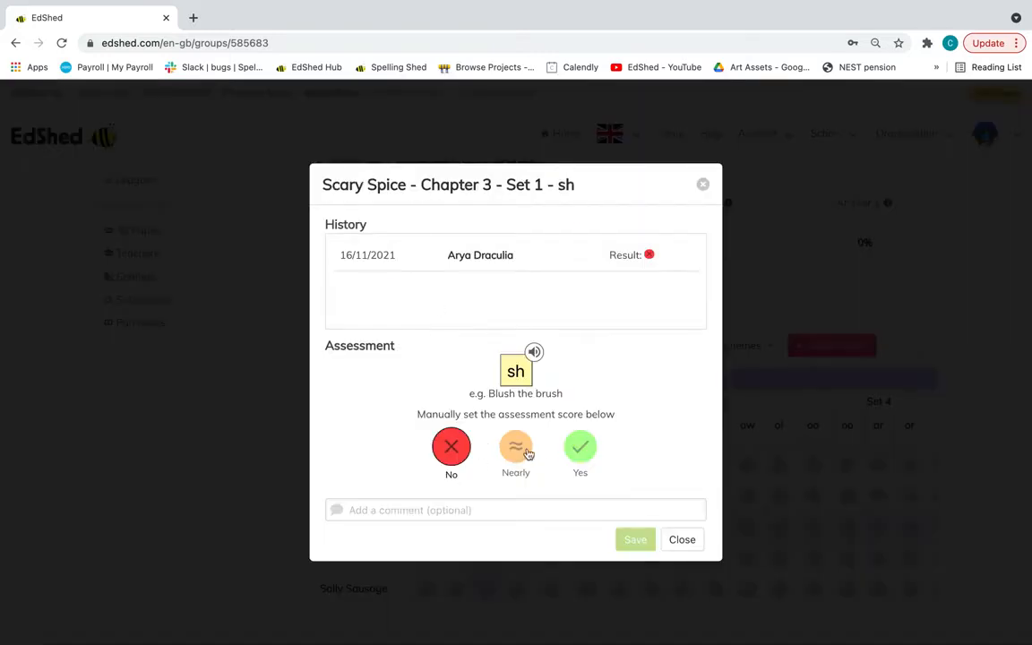
click(525, 452)
click(518, 510)
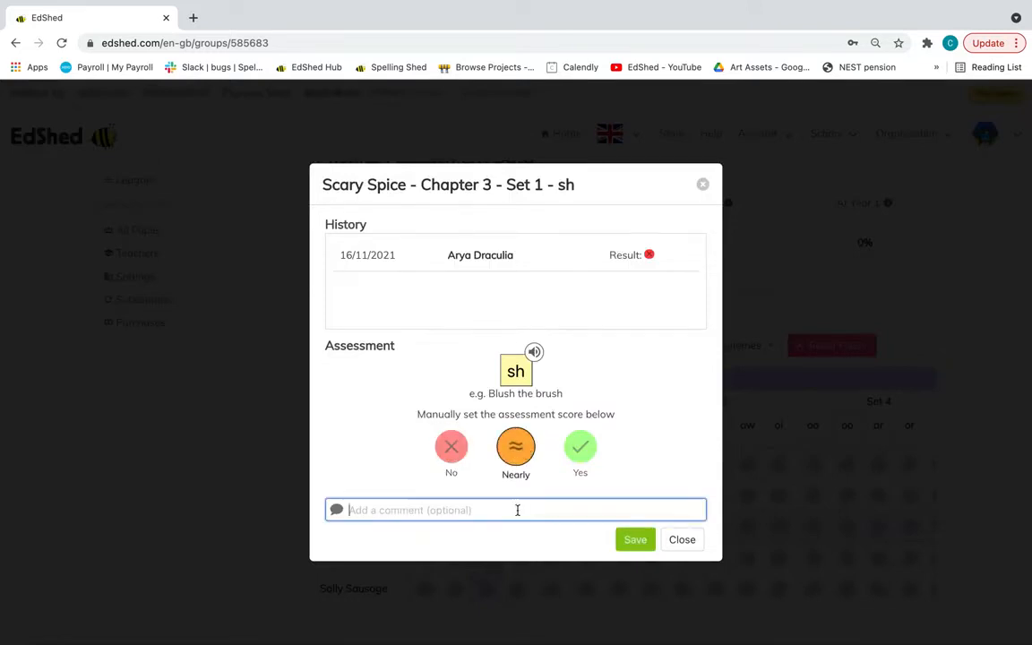
click(634, 543)
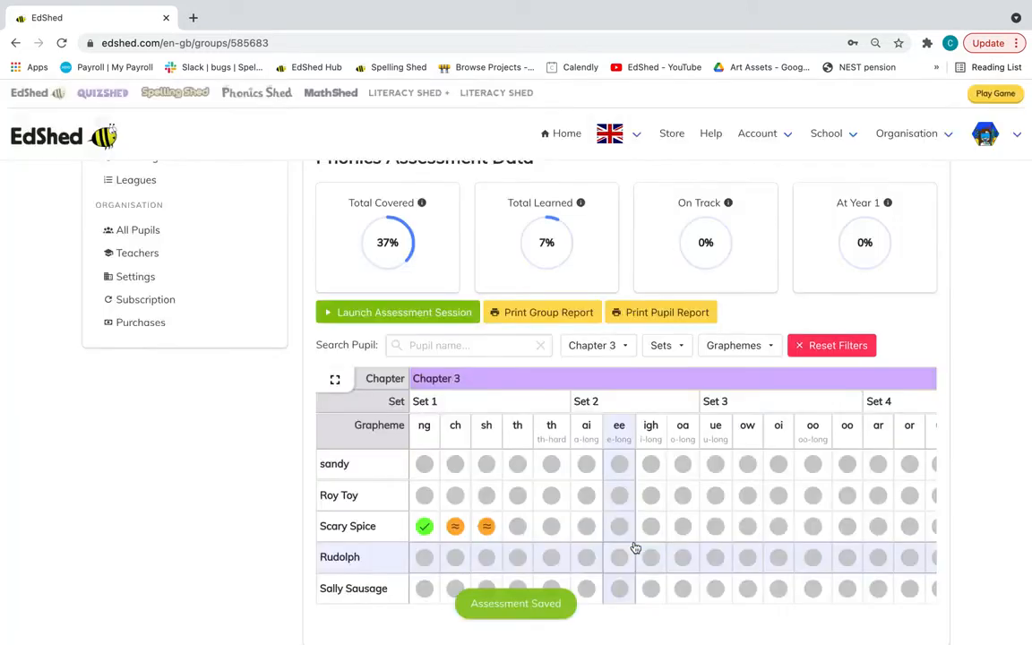
Set up a new assessment session in Word List mode using the Phonics scheme list "Phonics phase 2 s a t p List 1".
scroll(634, 547, up, 3)
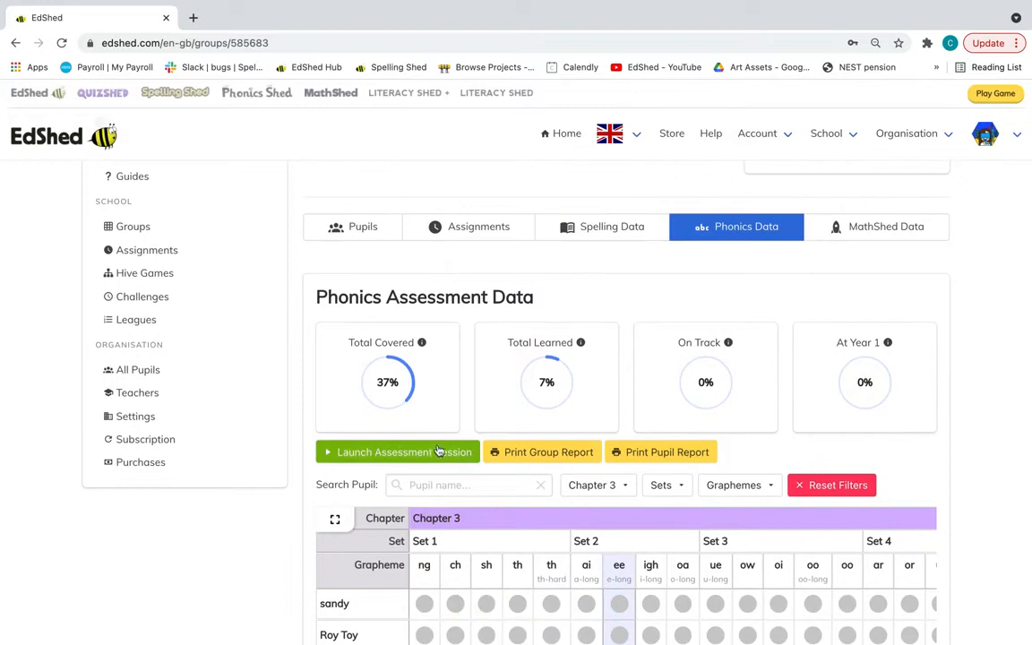
click(439, 455)
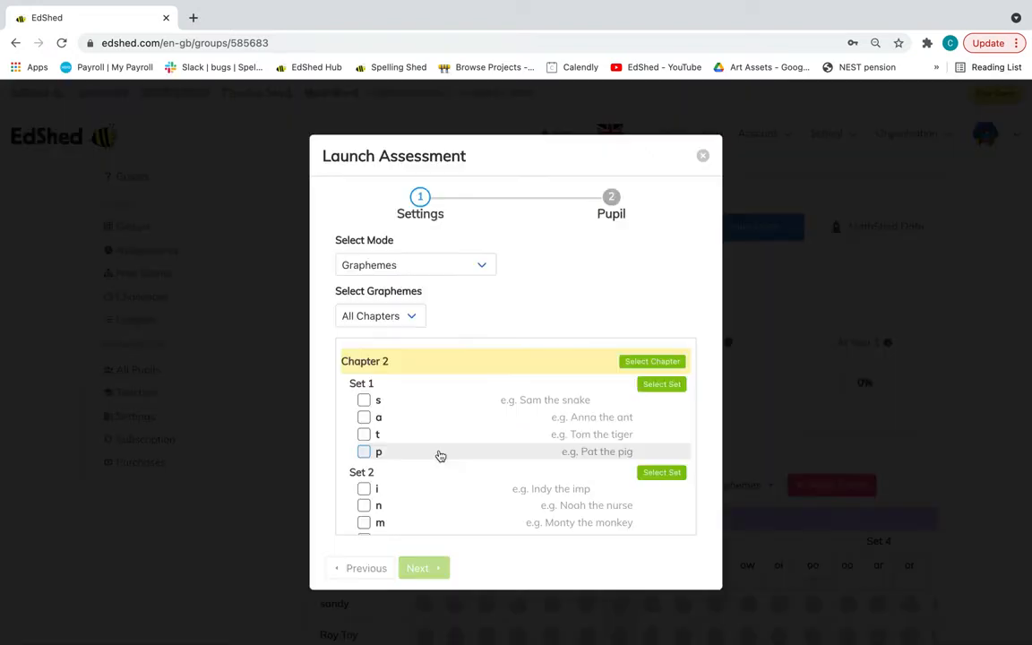
click(434, 266)
click(435, 283)
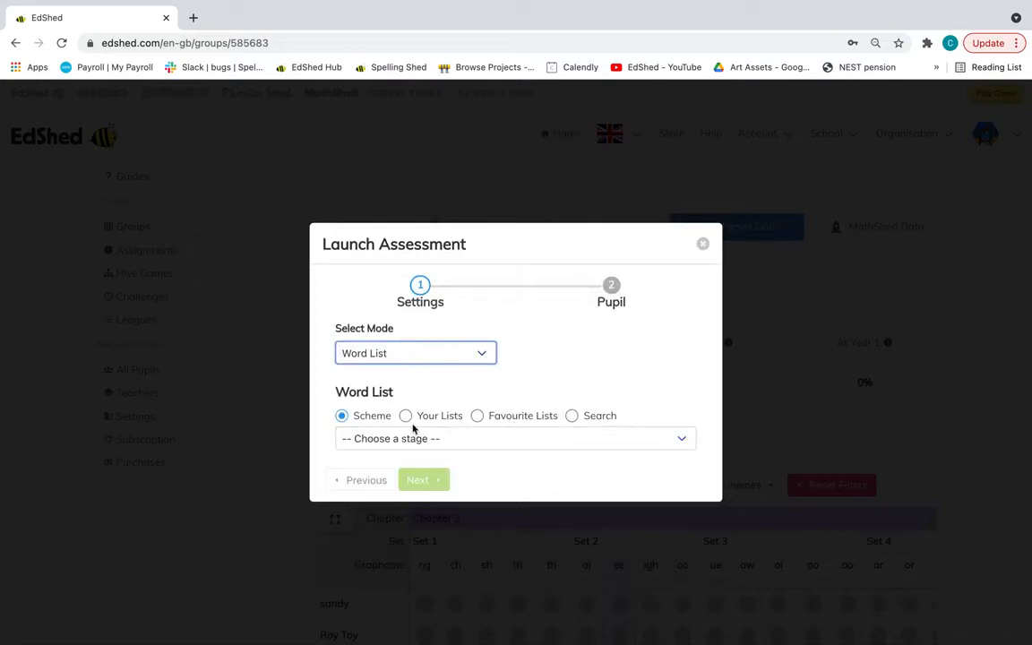
click(417, 447)
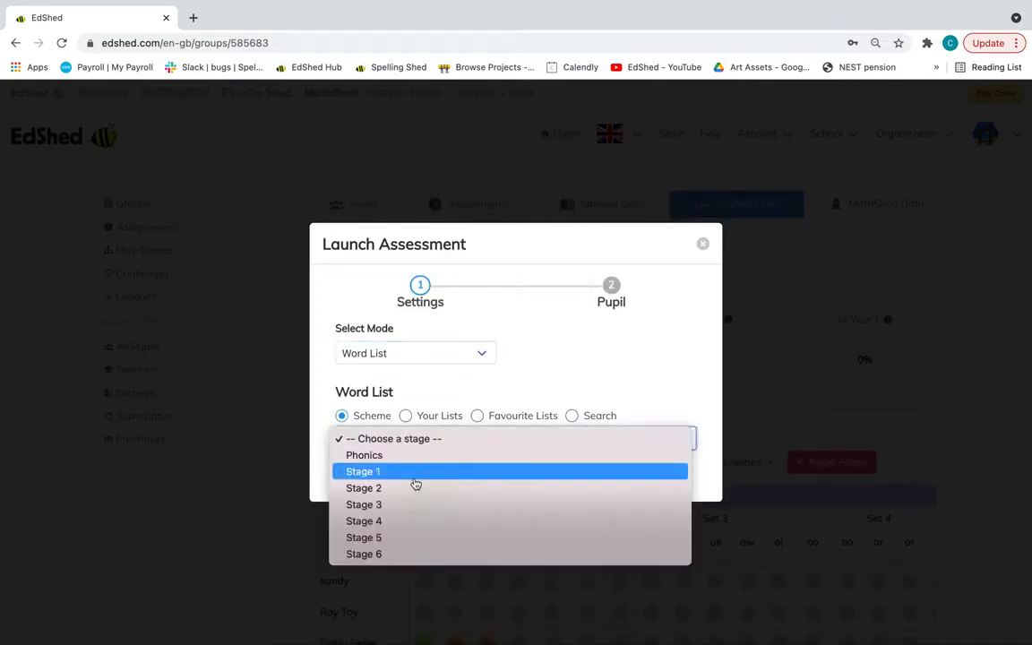
click(409, 457)
click(408, 456)
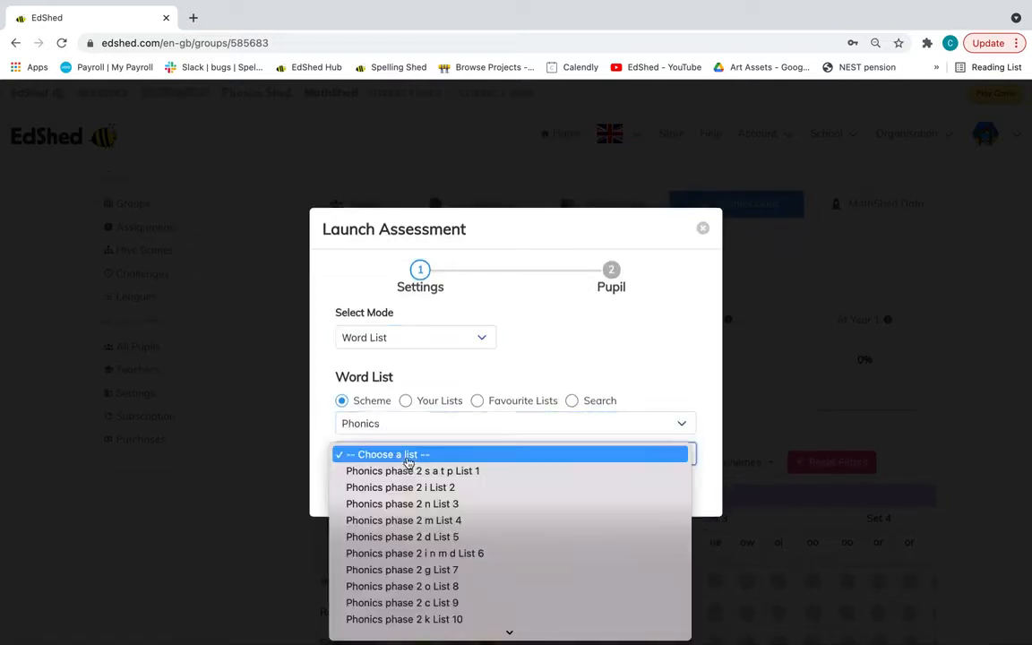
click(420, 414)
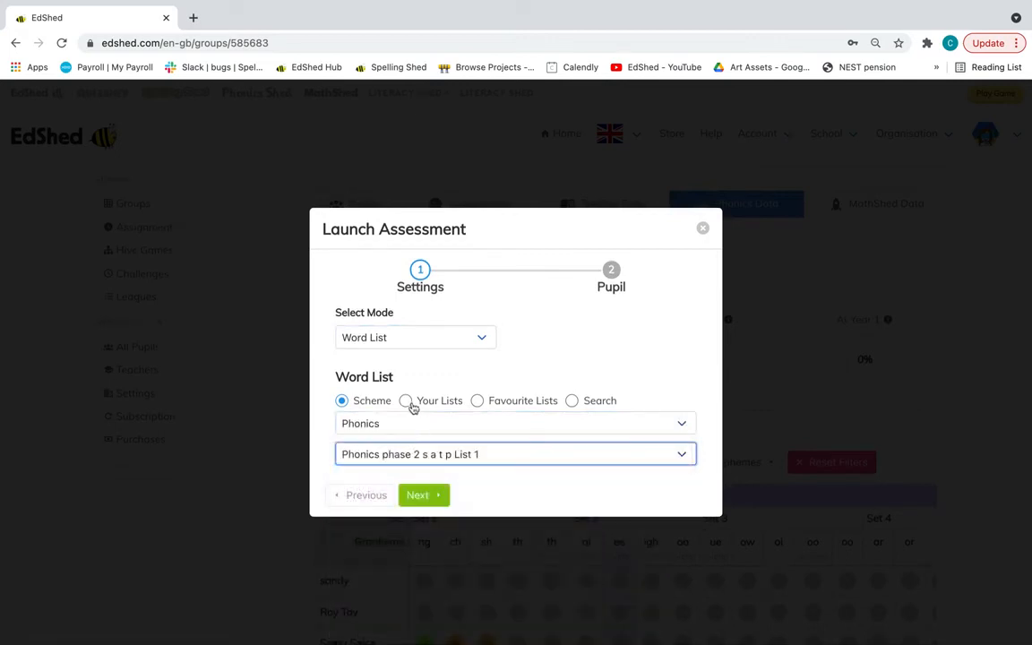
Choose the third pupil in the list, then launch and start the word list assessment in the Screening Check Simulator.
click(440, 498)
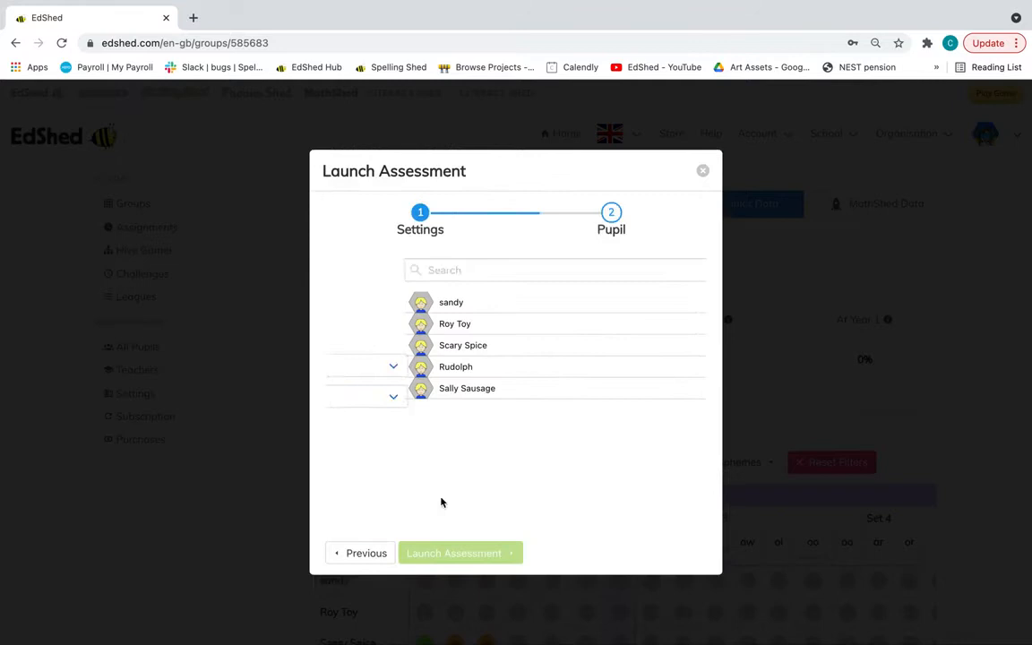
click(405, 353)
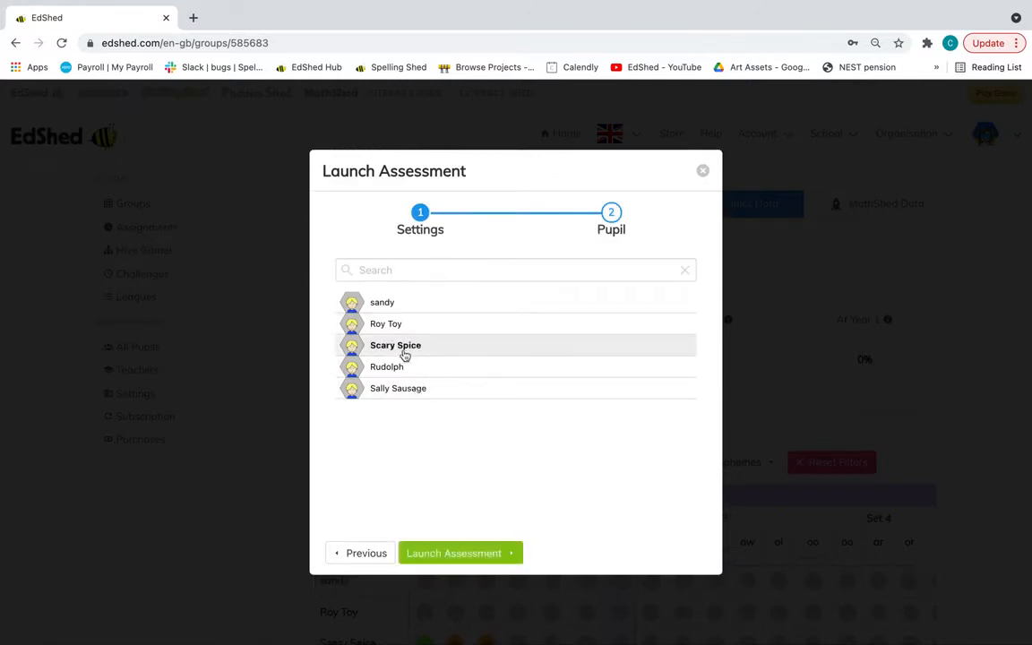
click(429, 556)
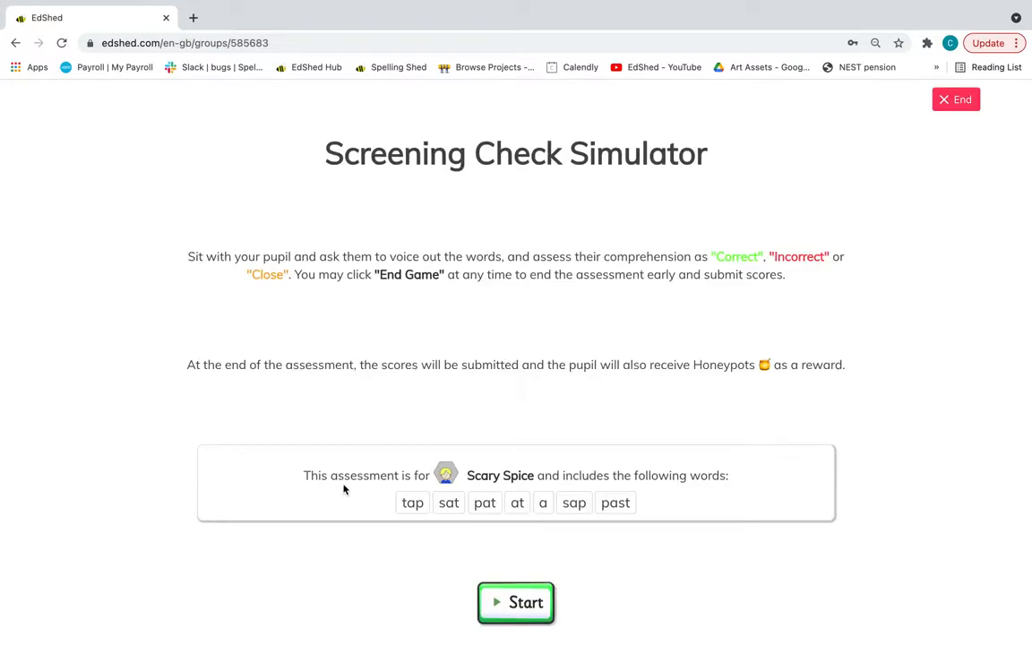
click(505, 618)
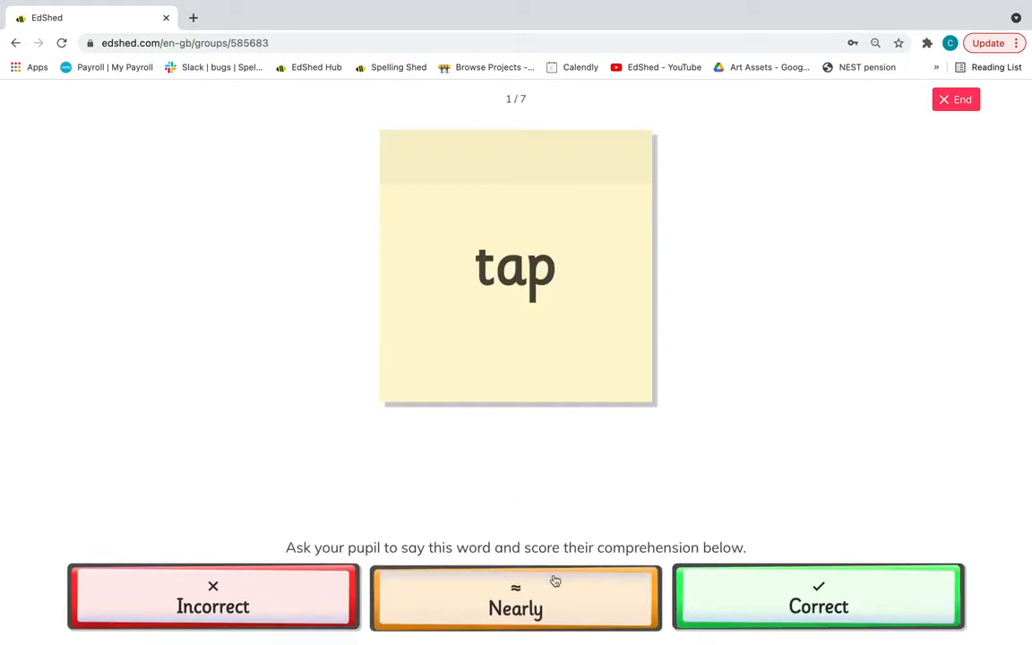
Score "tap" as Correct and "sat" as Nearly with all its sounds marked nearly, and end the assessment without saving.
click(752, 611)
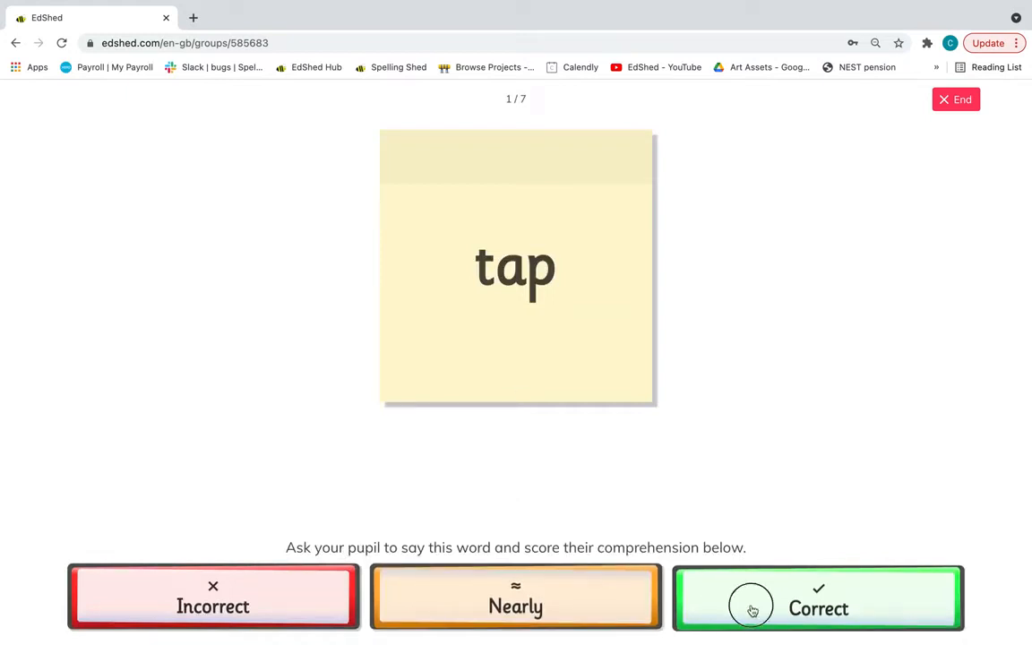
click(553, 612)
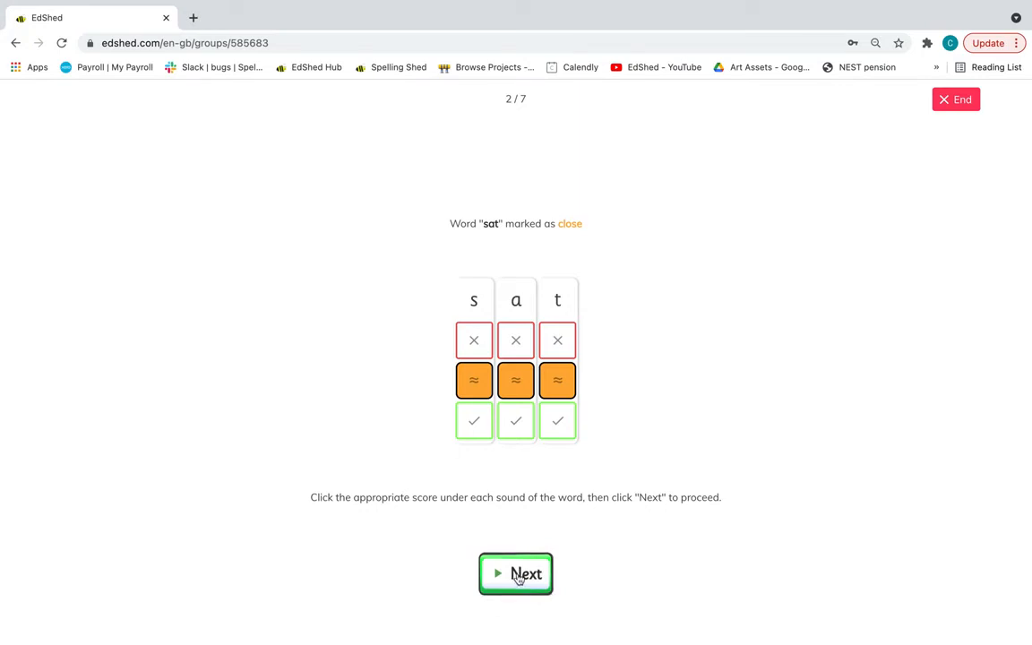
click(518, 578)
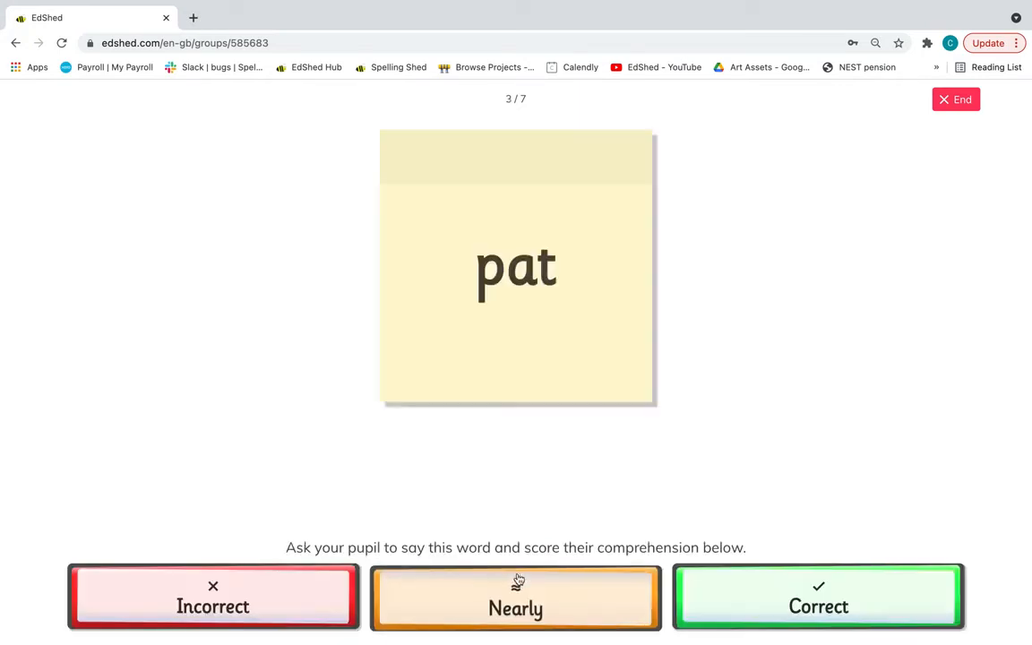
click(960, 103)
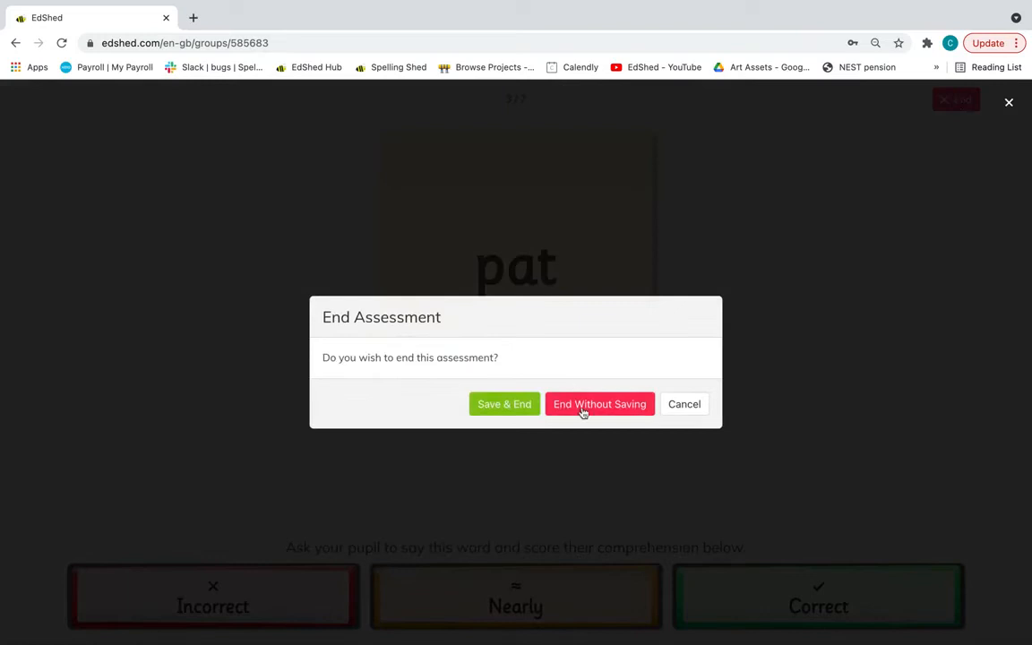
click(583, 406)
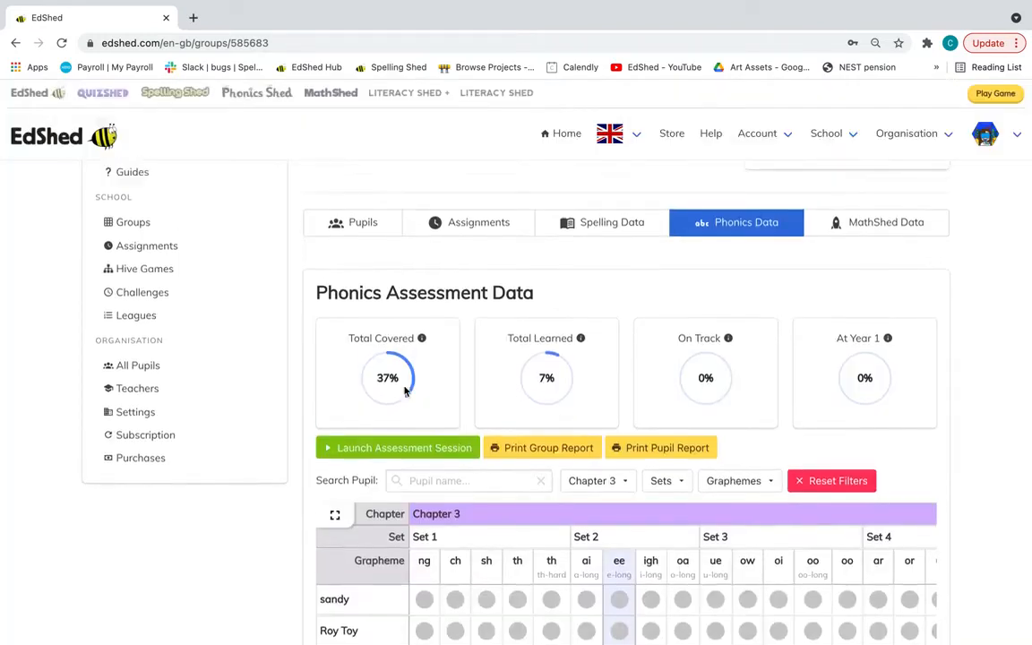
Set up a new assessment session in Screening Check Simulator mode for the third pupil in the list, and launch and start it.
click(400, 417)
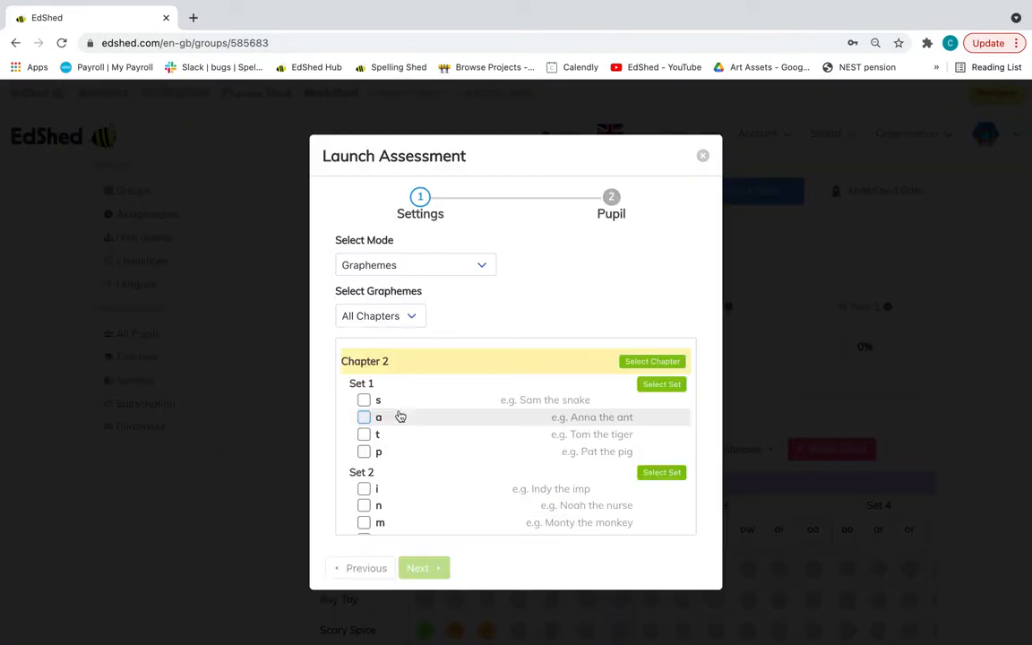
click(387, 314)
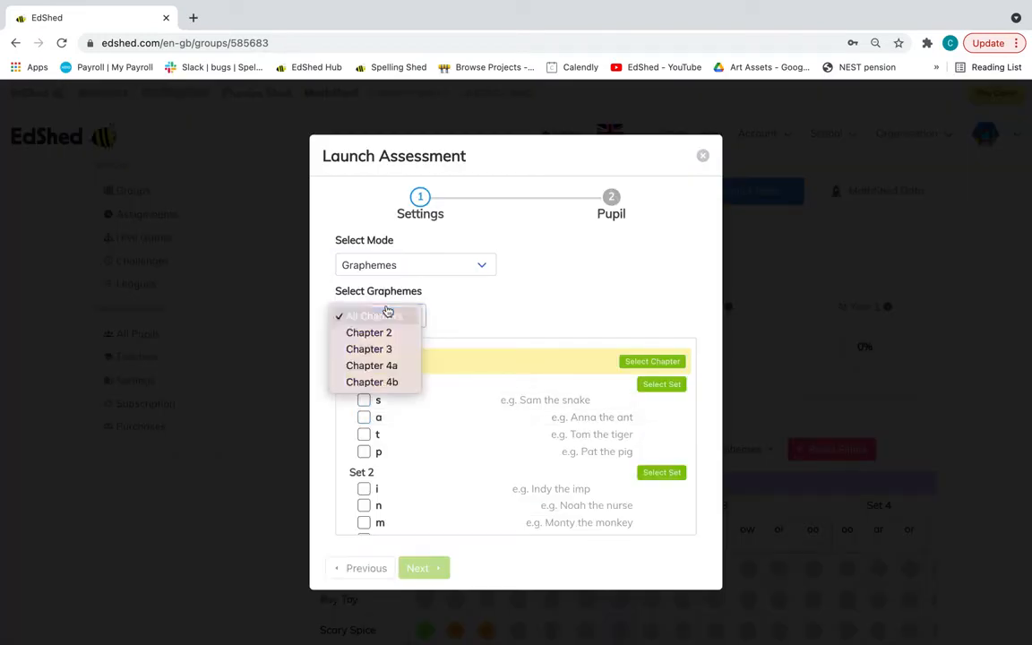
click(419, 263)
click(419, 265)
click(423, 300)
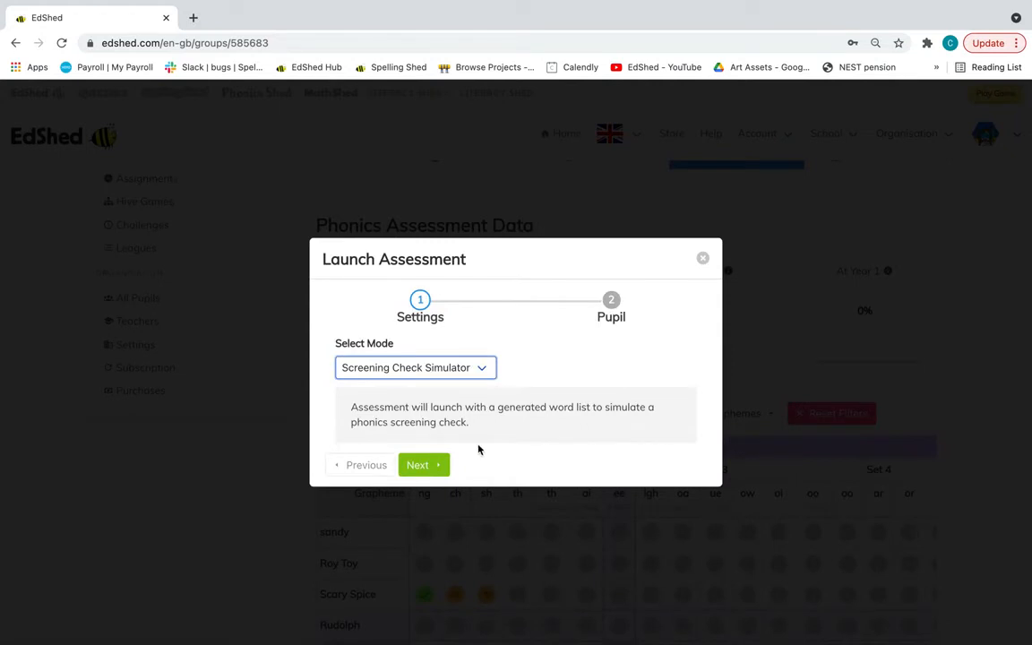
click(435, 469)
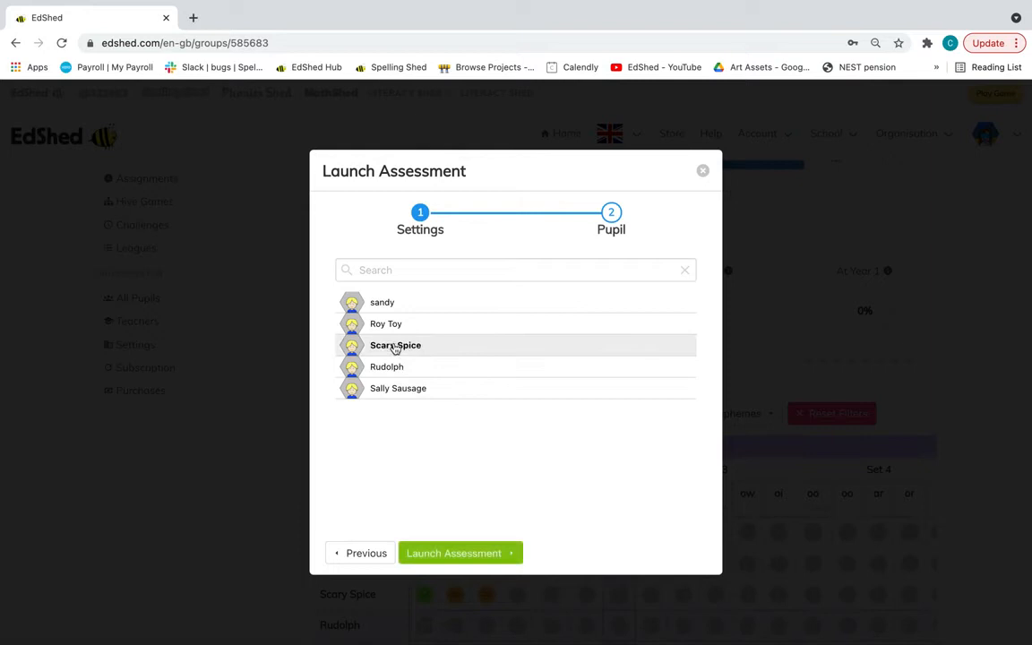
click(450, 556)
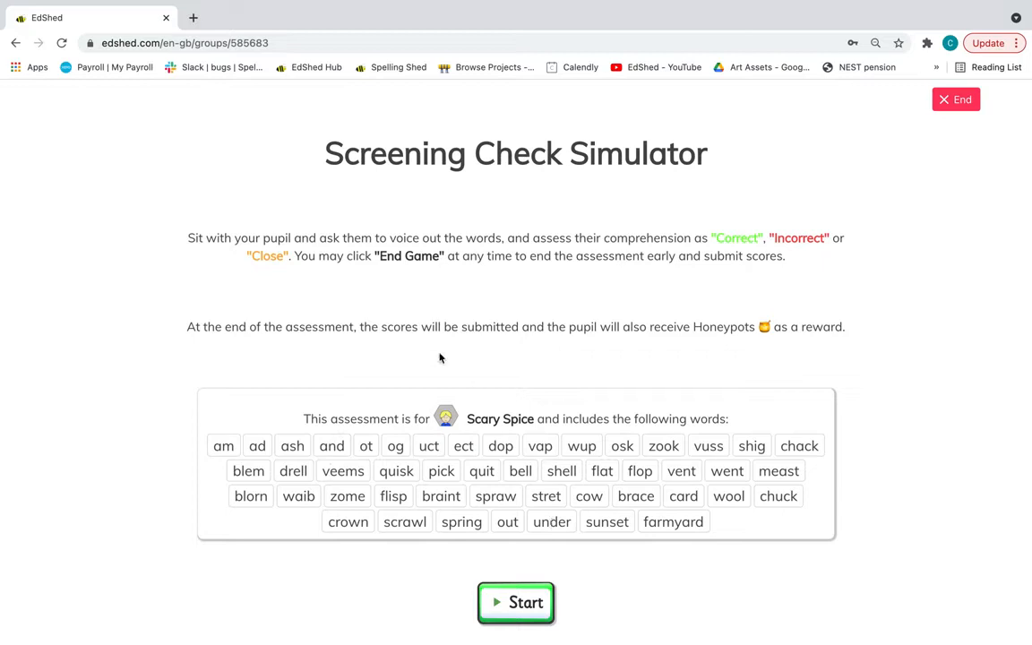
click(517, 605)
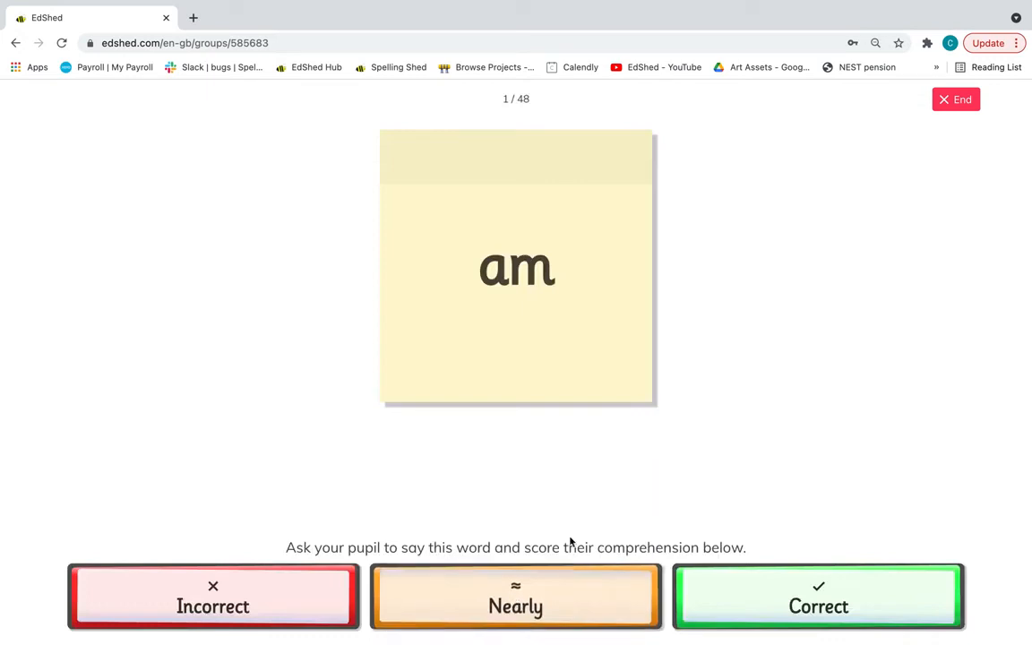
Score the first six screening words, "am" through "og", as Correct and end the assessment without saving.
click(743, 606)
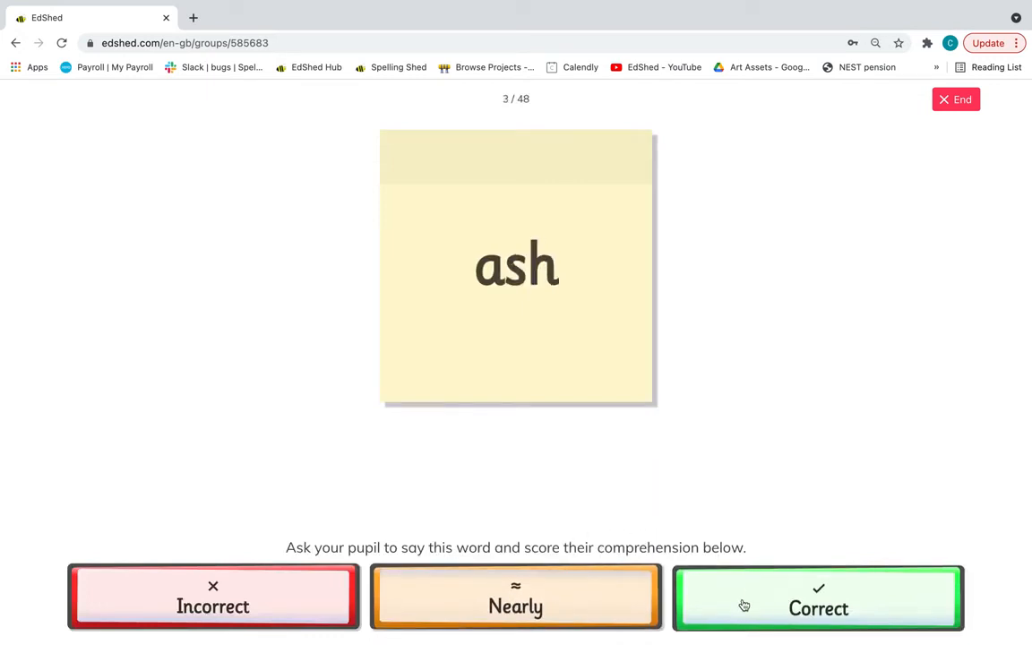
click(744, 606)
click(743, 606)
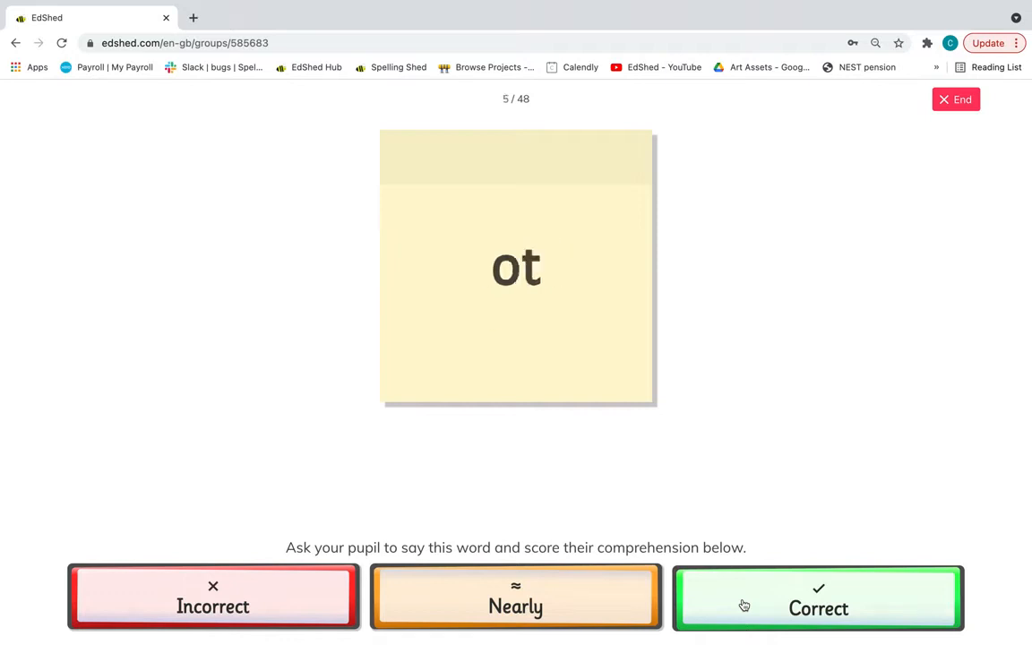
click(744, 606)
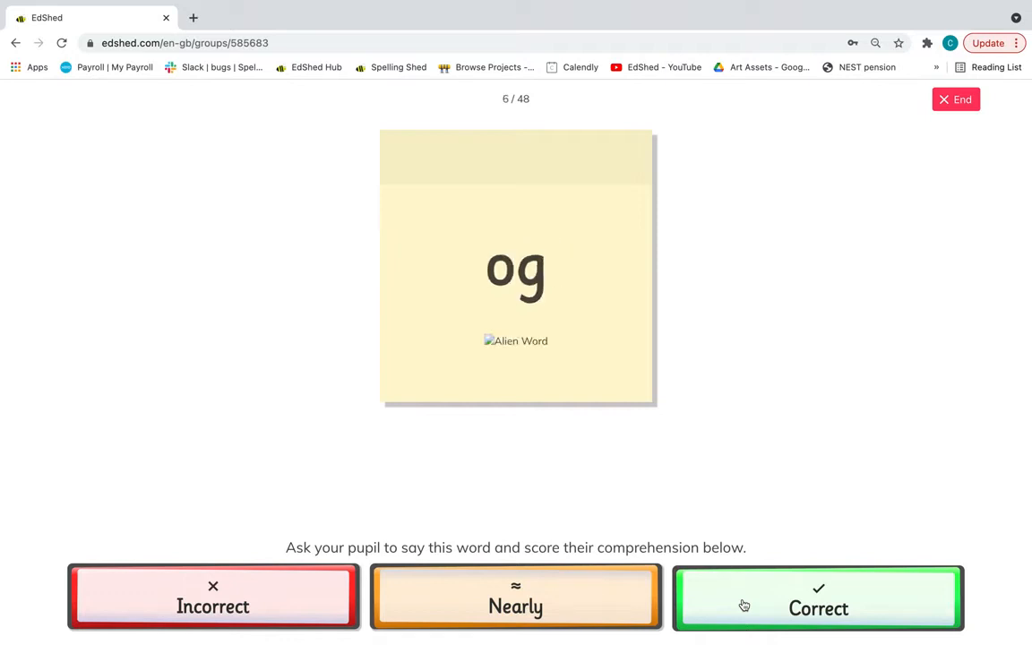
click(743, 606)
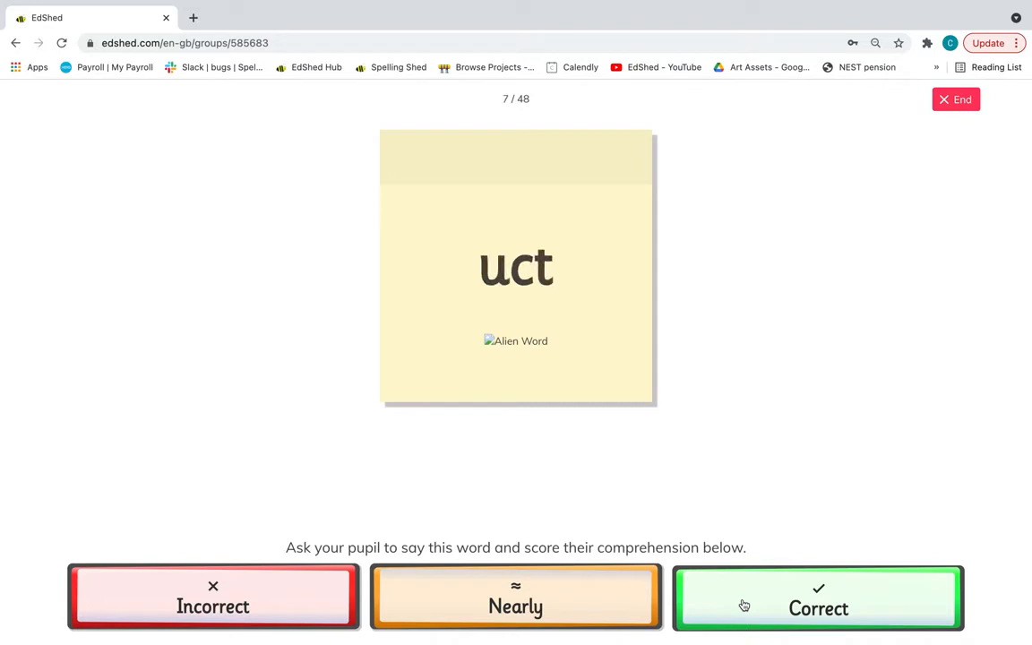
click(963, 100)
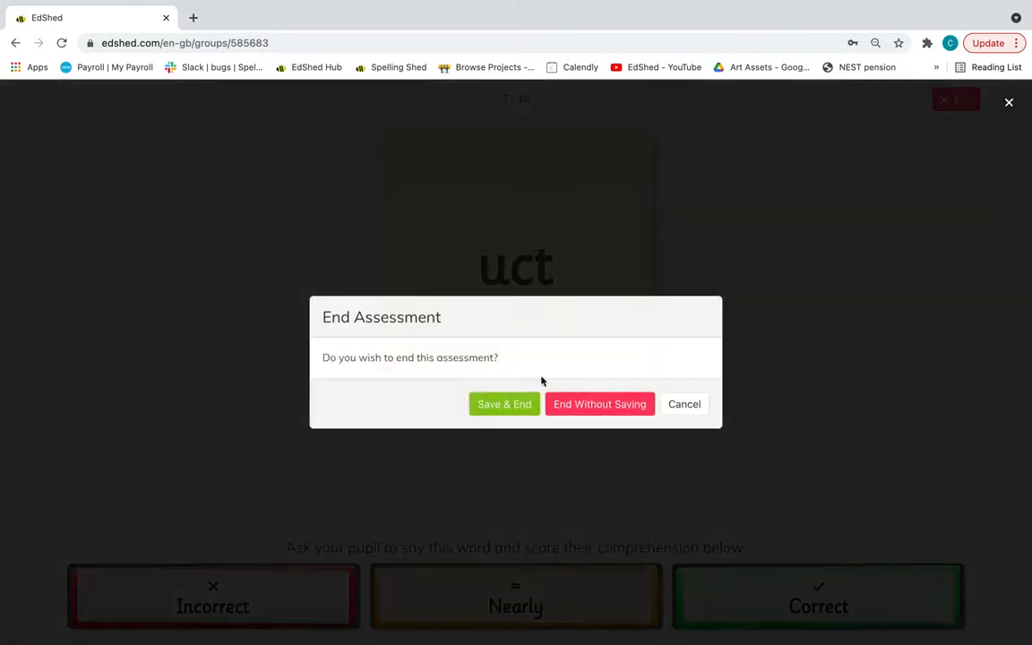
click(588, 404)
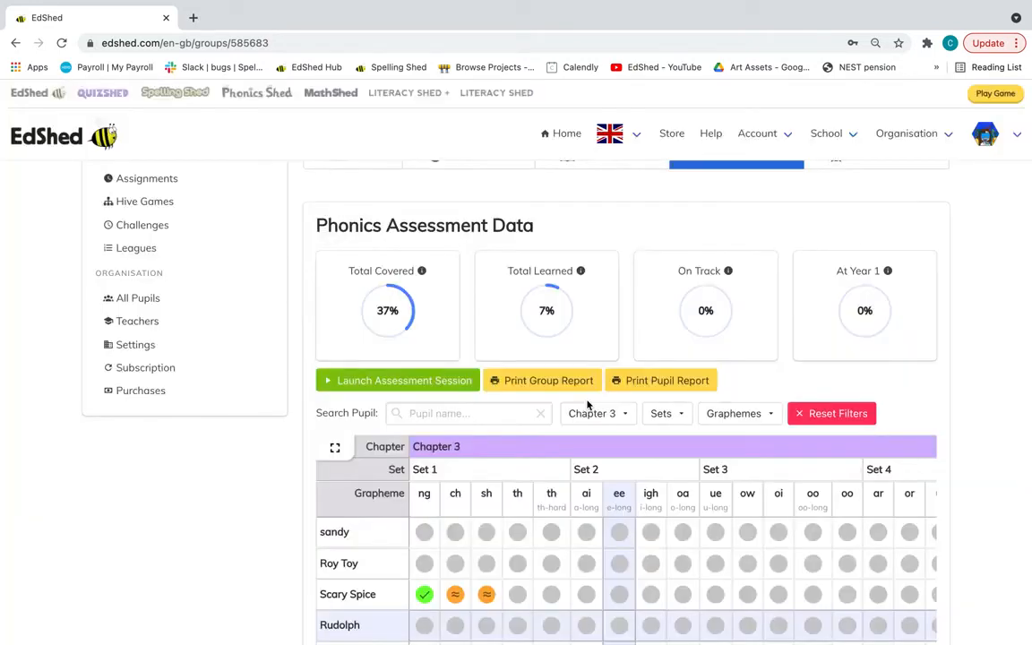
Generate the group phonics report for Chapter 3, view the downloaded PDF and return to the group's phonics data.
scroll(587, 405, up, 2)
scroll(588, 405, down, 3)
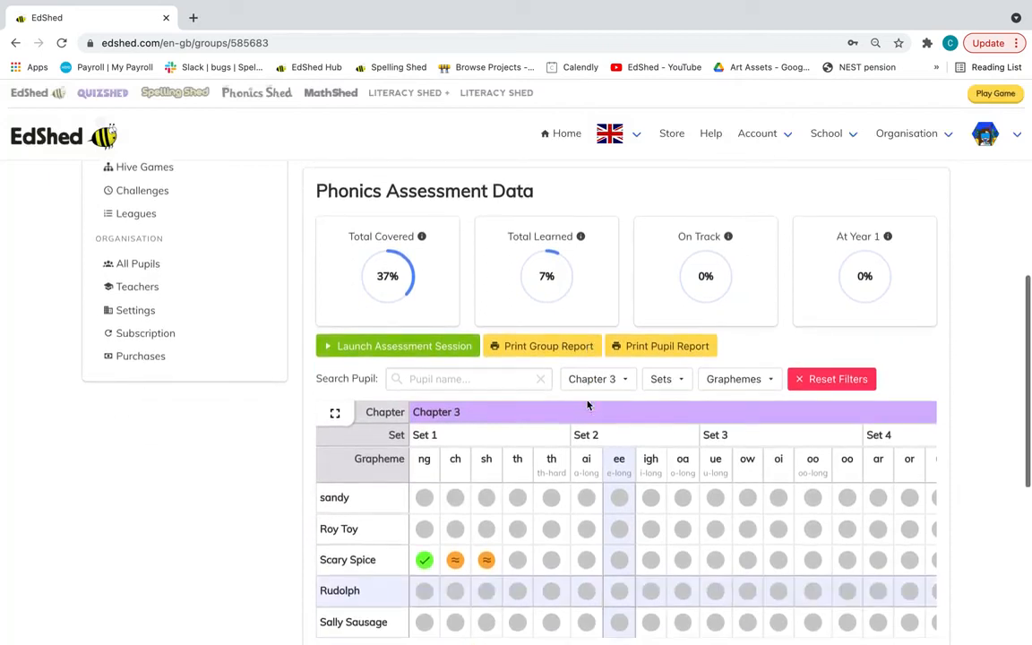
scroll(545, 557, down, 1)
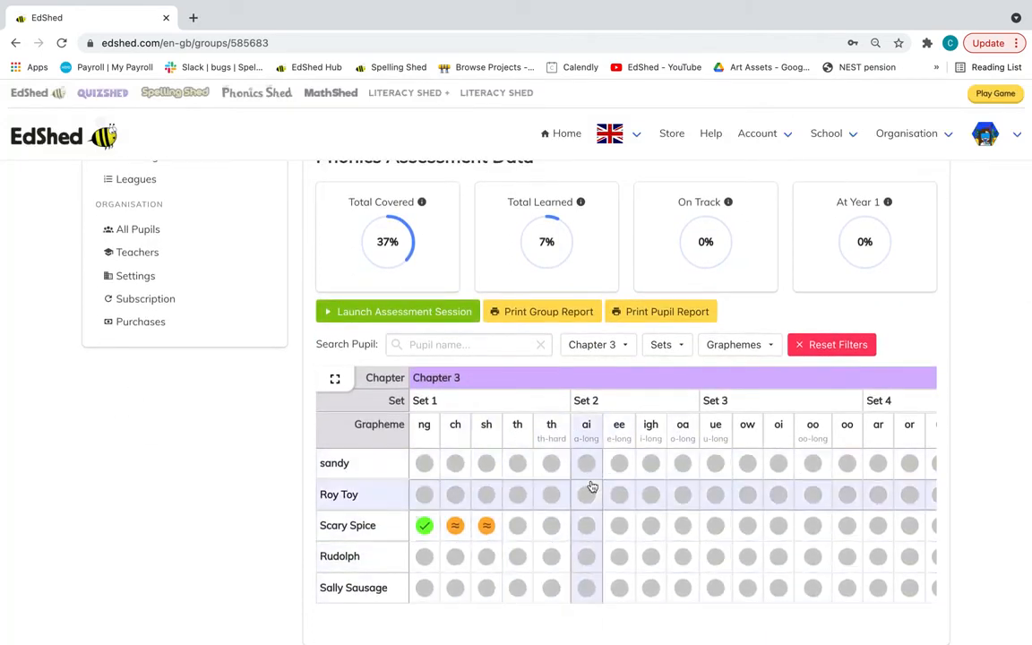
click(529, 314)
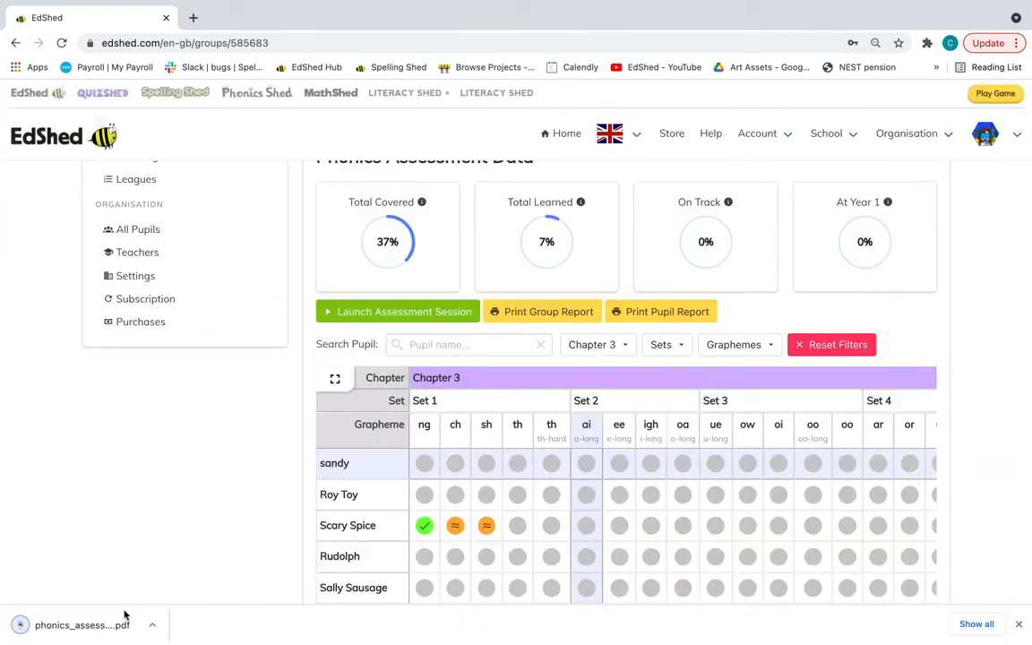
click(85, 626)
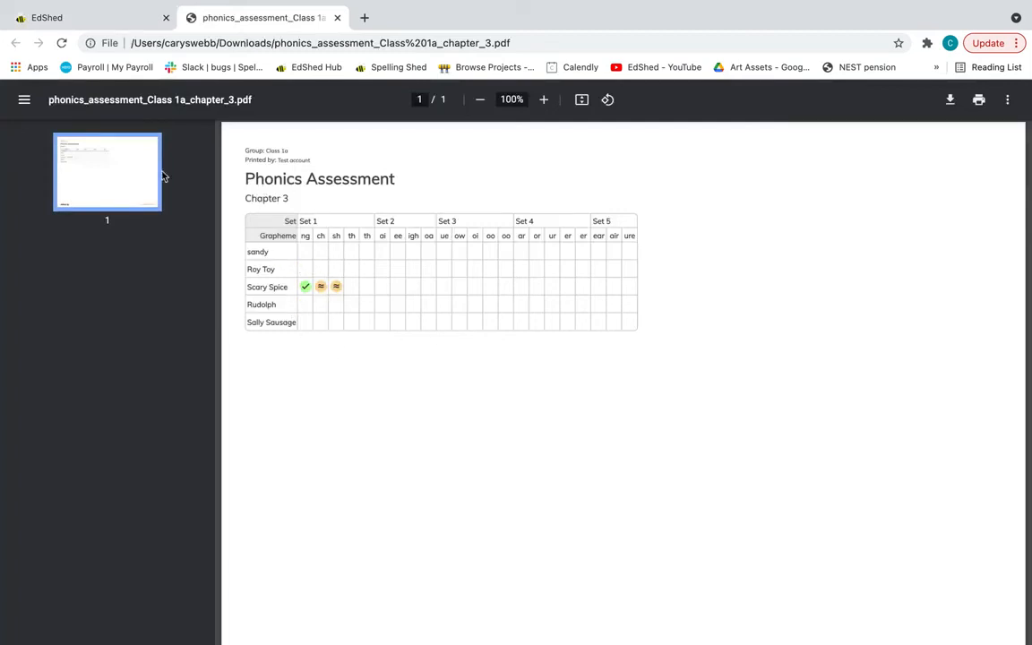
click(110, 17)
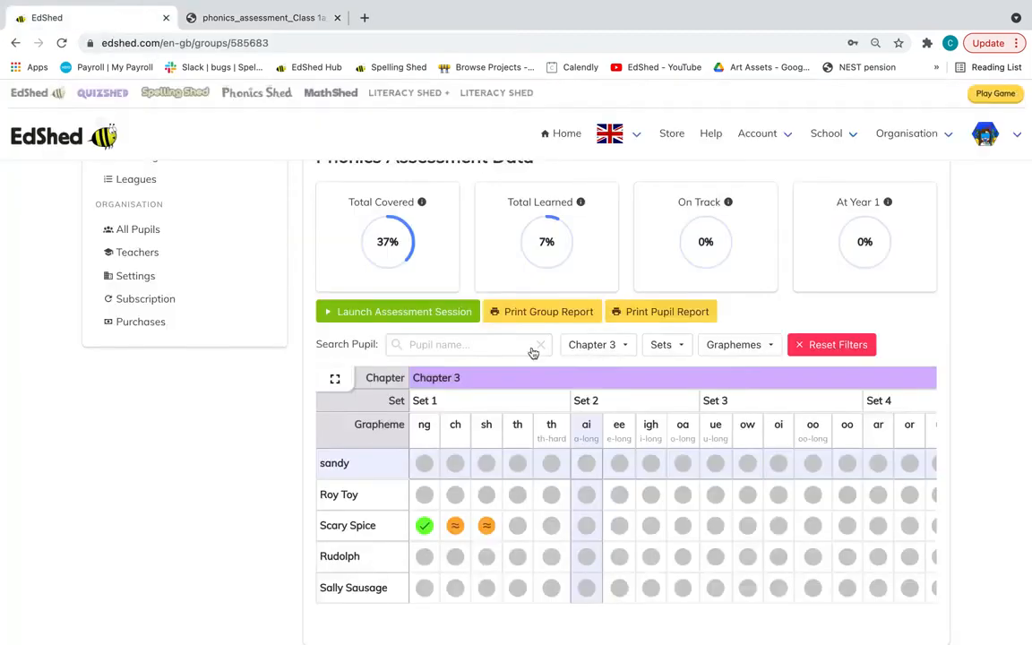
Generate a pupil assessment report for the third pupil with Chapter 2 selected and open the downloaded PDF.
click(675, 313)
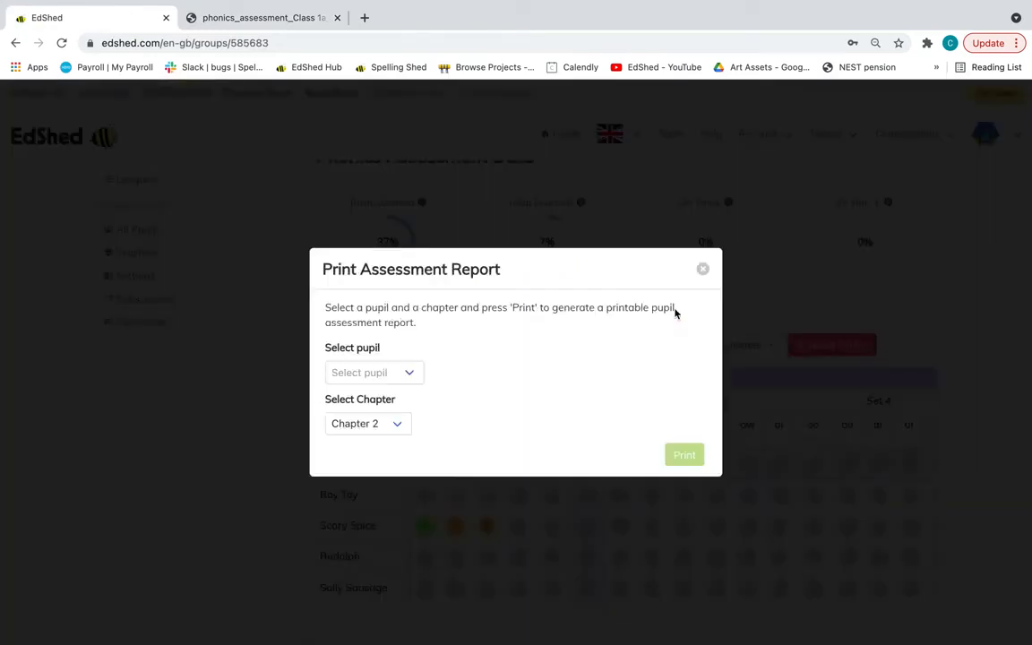
click(403, 372)
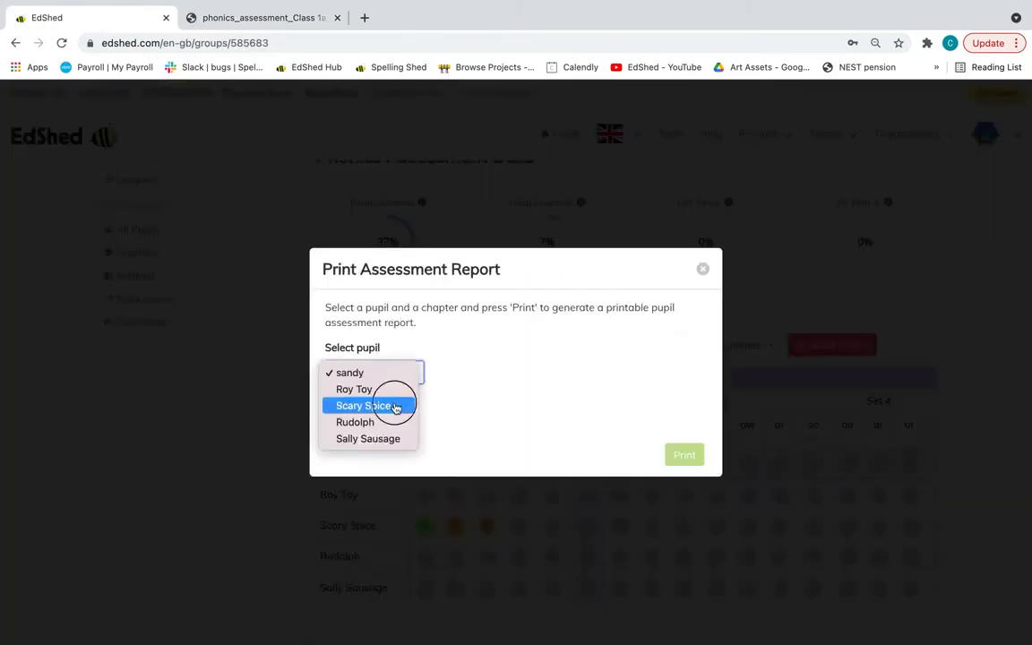
click(396, 407)
click(396, 425)
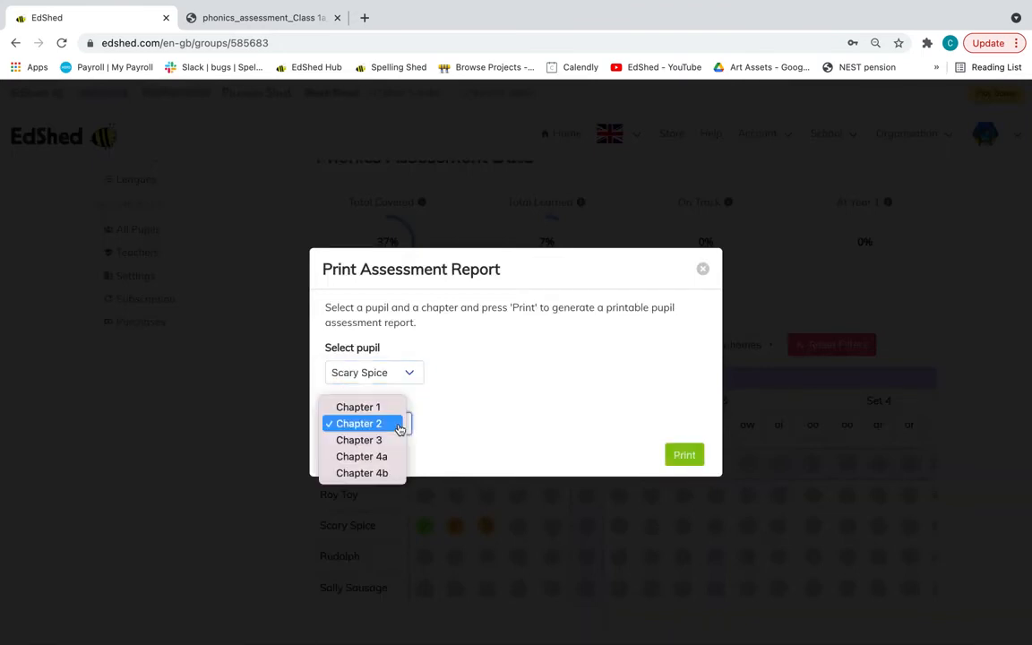
click(399, 428)
click(690, 456)
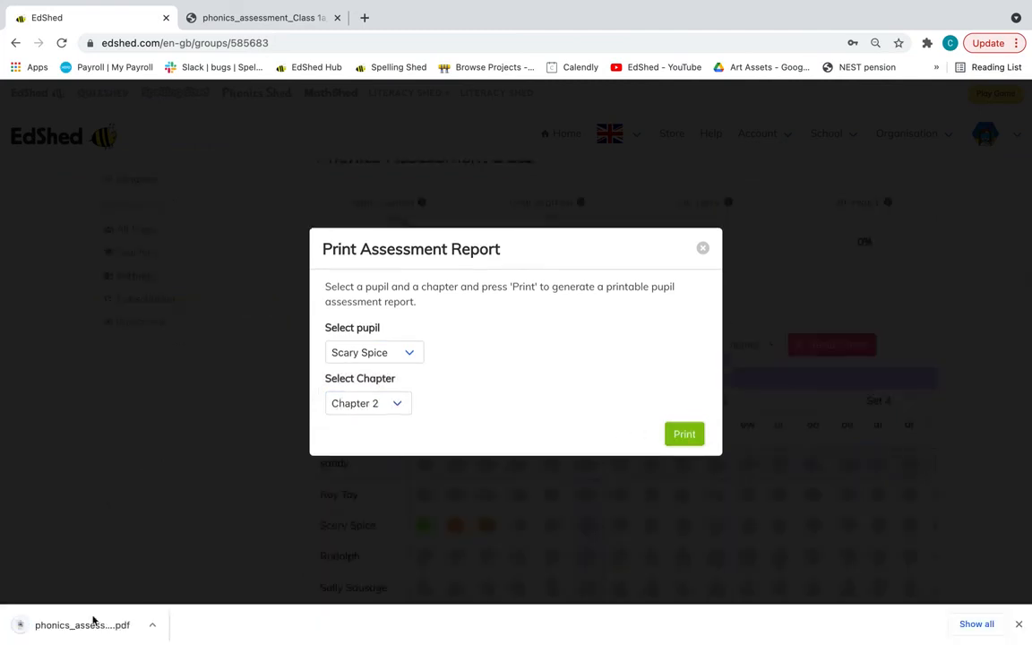
click(71, 634)
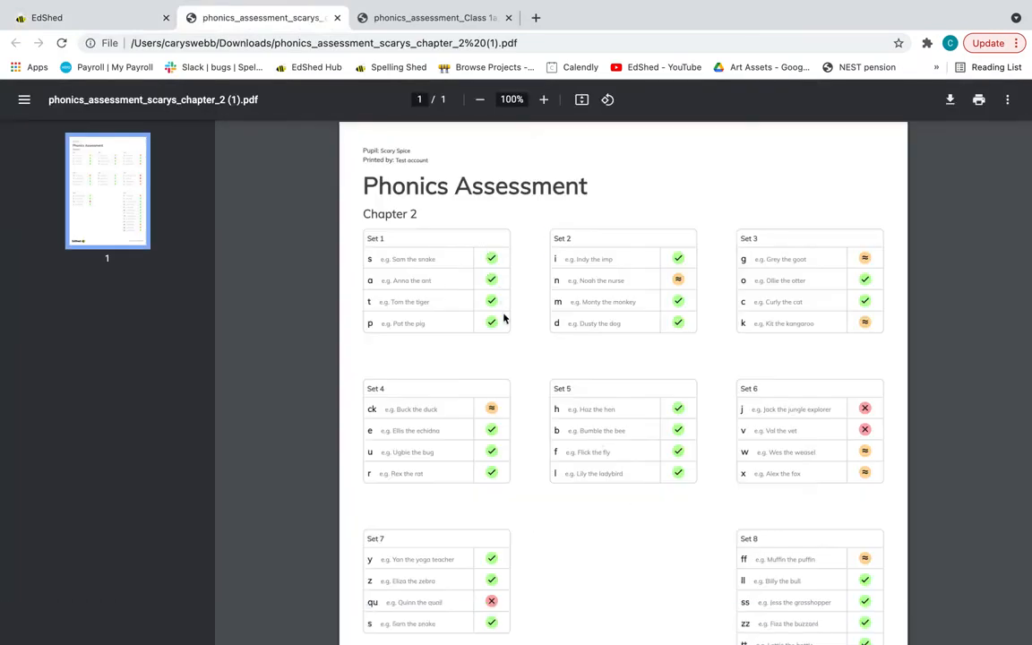
Review the scores in all sets of the pupil's Chapter 2 report, and return to the phonics data with the report dialog closed.
scroll(574, 295, down, 1)
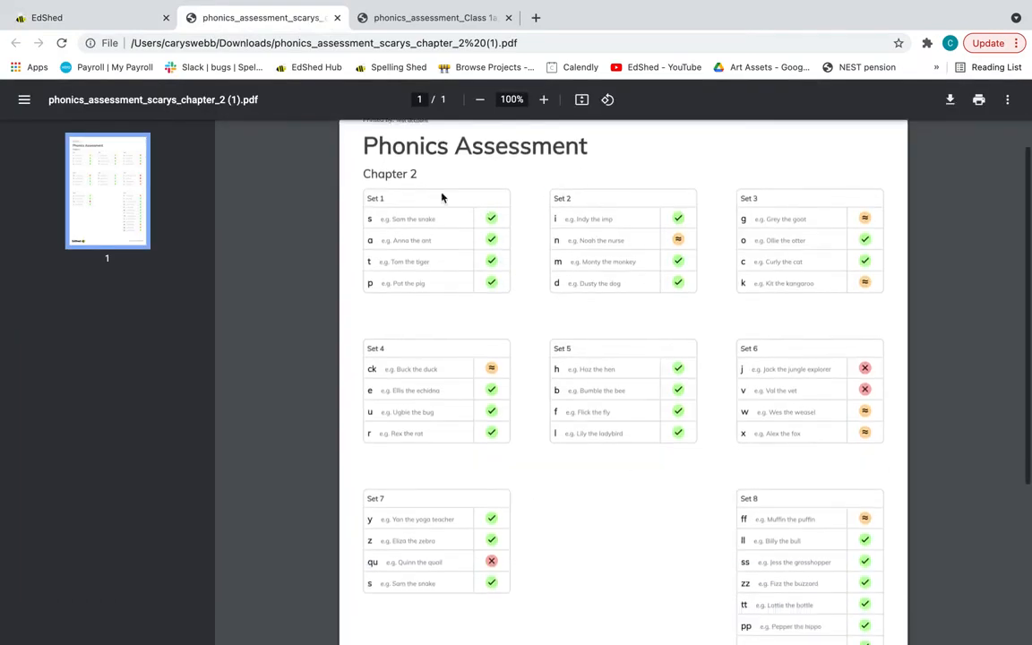
scroll(609, 412, down, 1)
scroll(605, 426, down, 7)
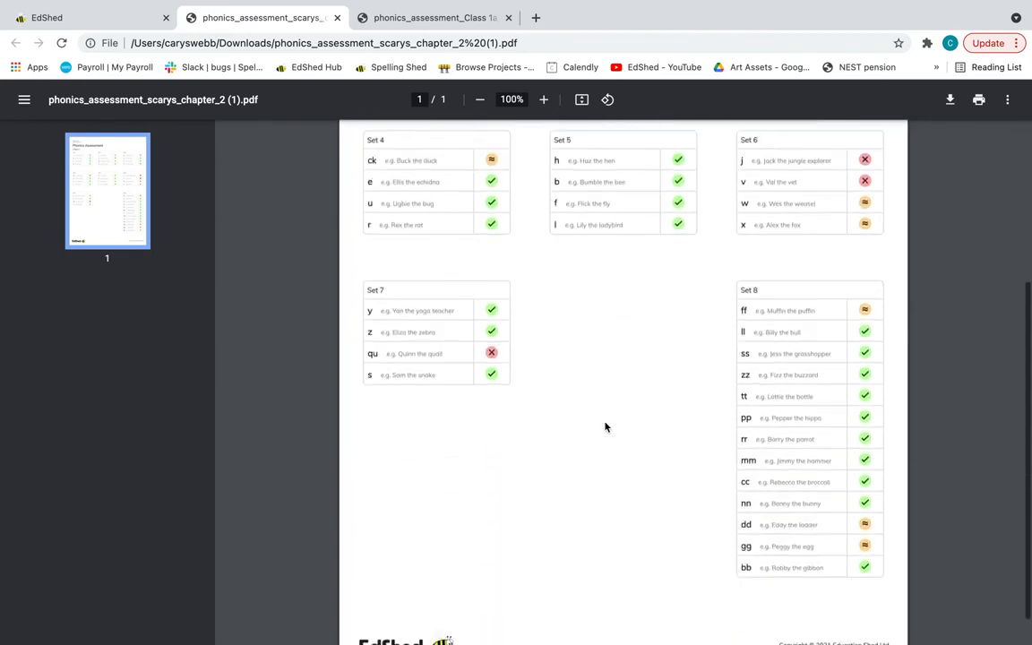
scroll(605, 426, up, 7)
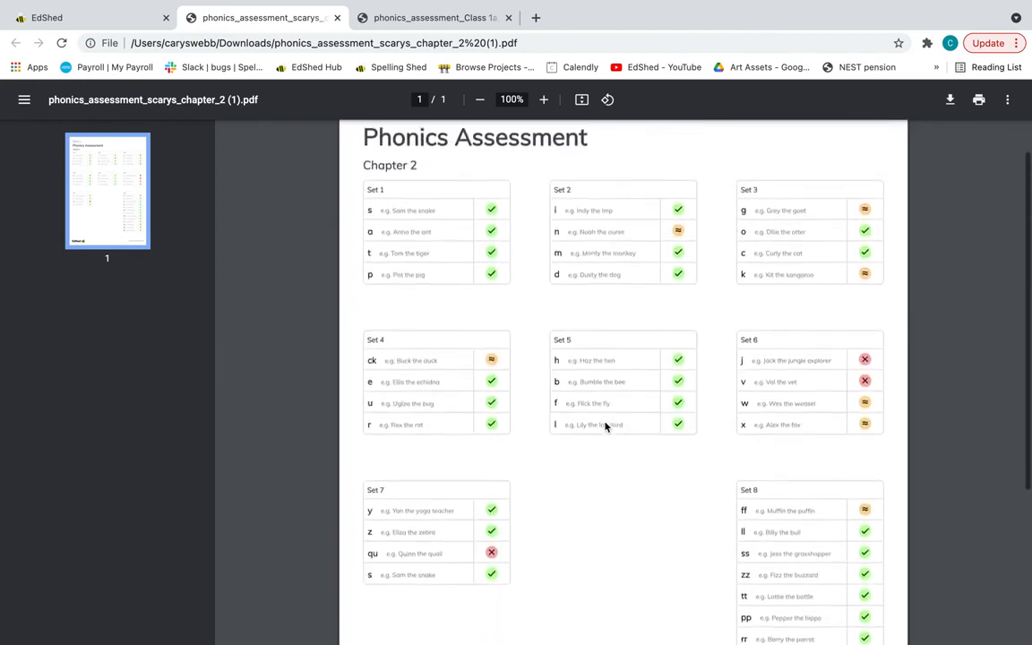
click(117, 18)
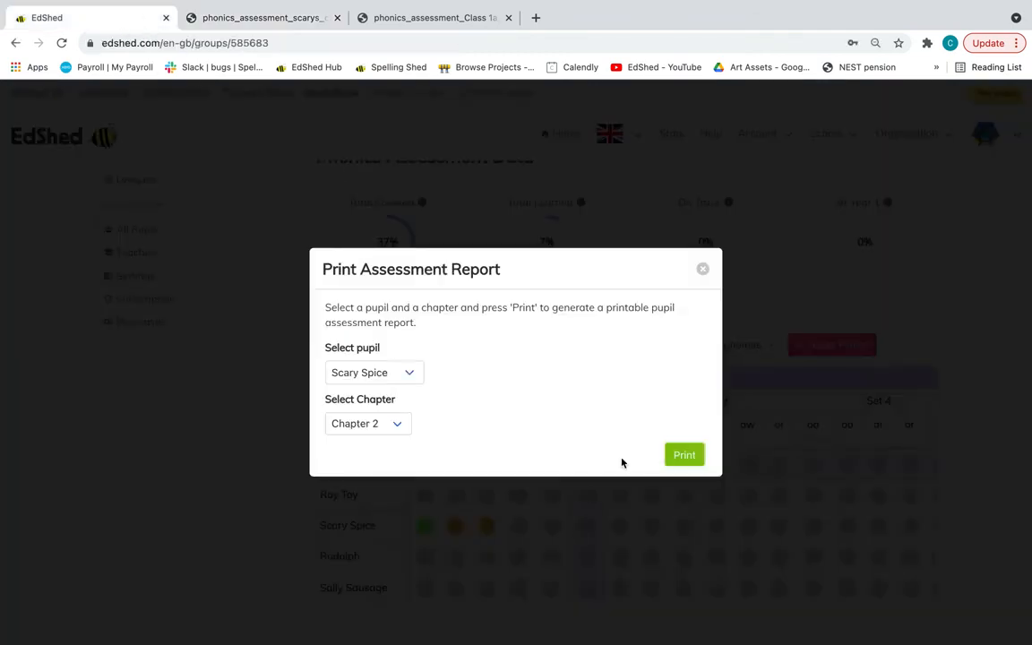
click(703, 270)
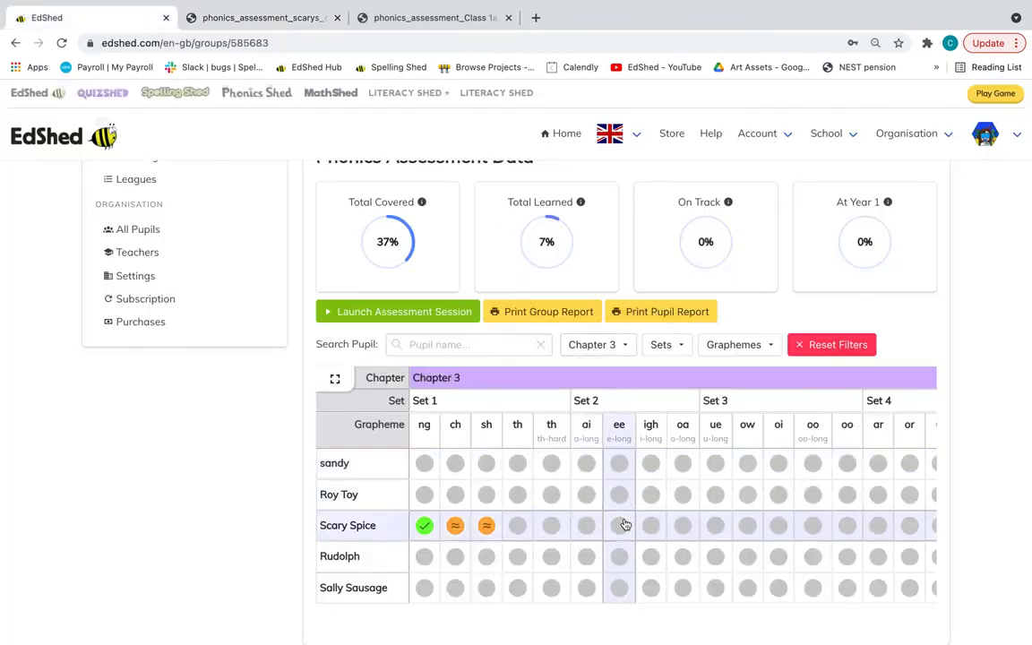
Read the explanations of the Total Covered, Total Learned, On Track and At Year 1 indicators in the Phonics Assessment Data overview.
scroll(625, 523, up, 4)
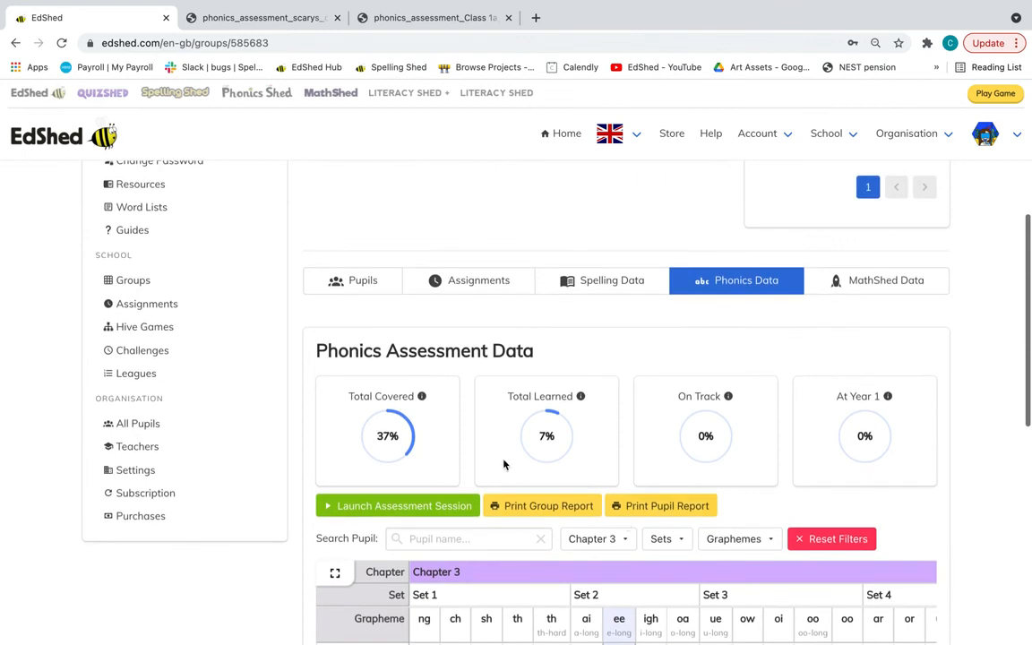
scroll(463, 433, down, 1)
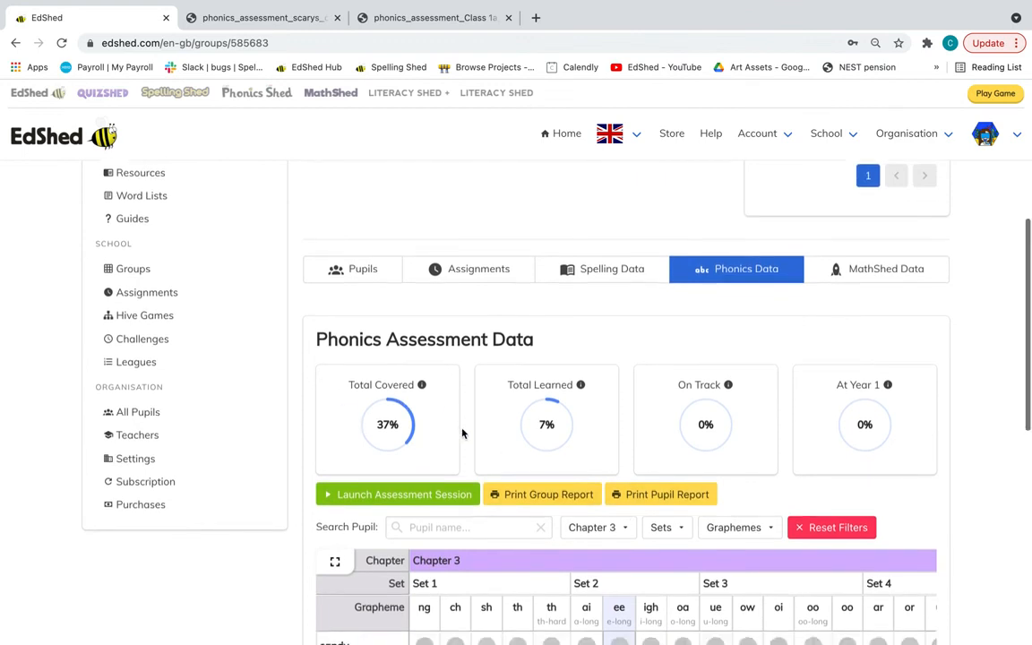
mouse_move(421, 395)
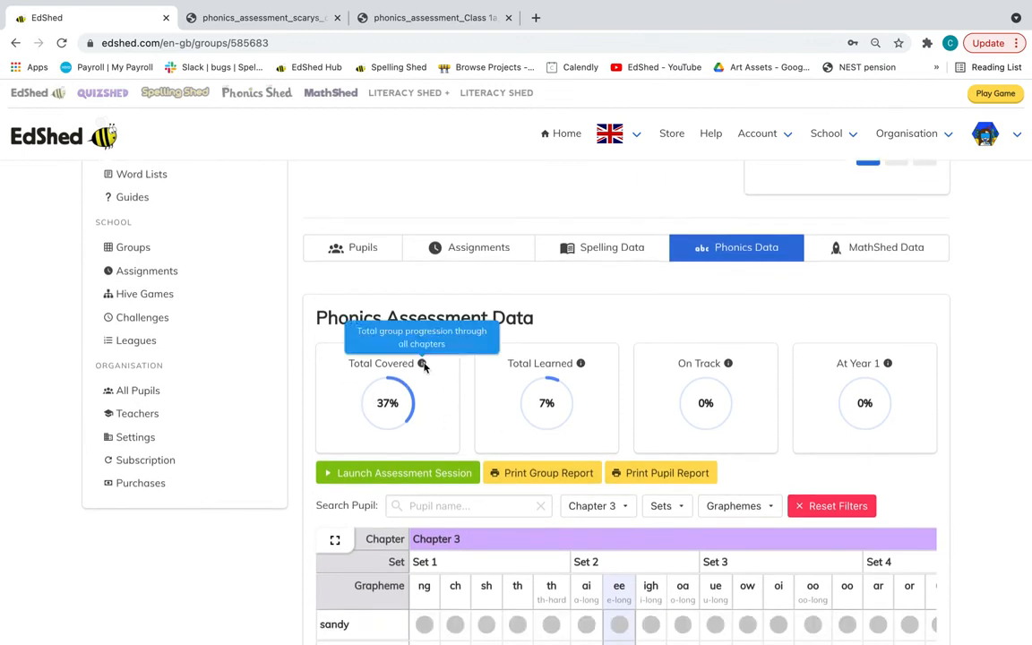
mouse_move(580, 365)
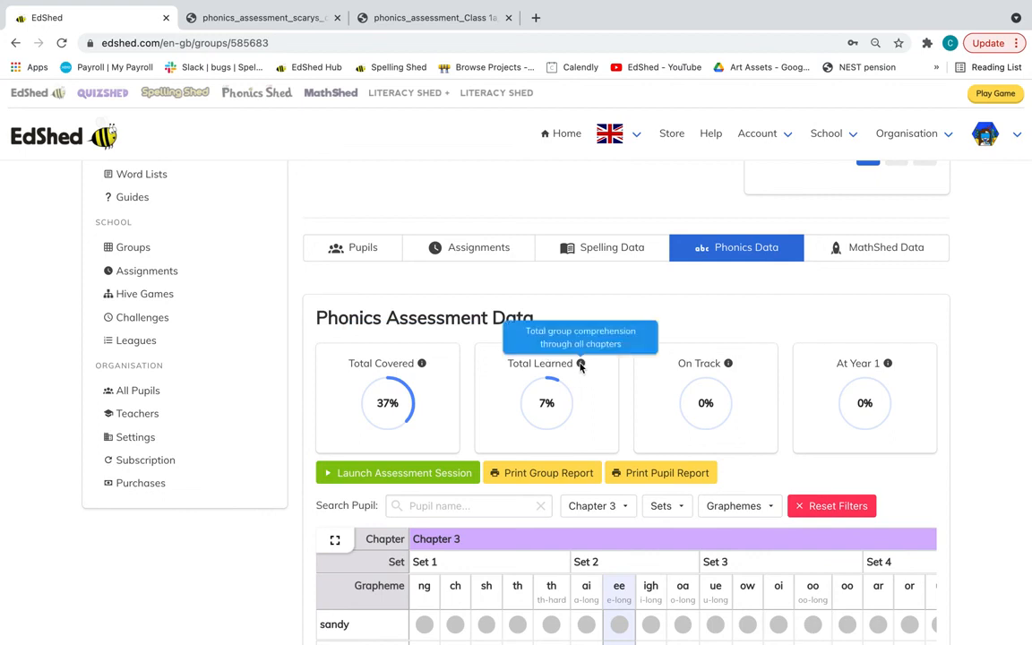
mouse_move(729, 366)
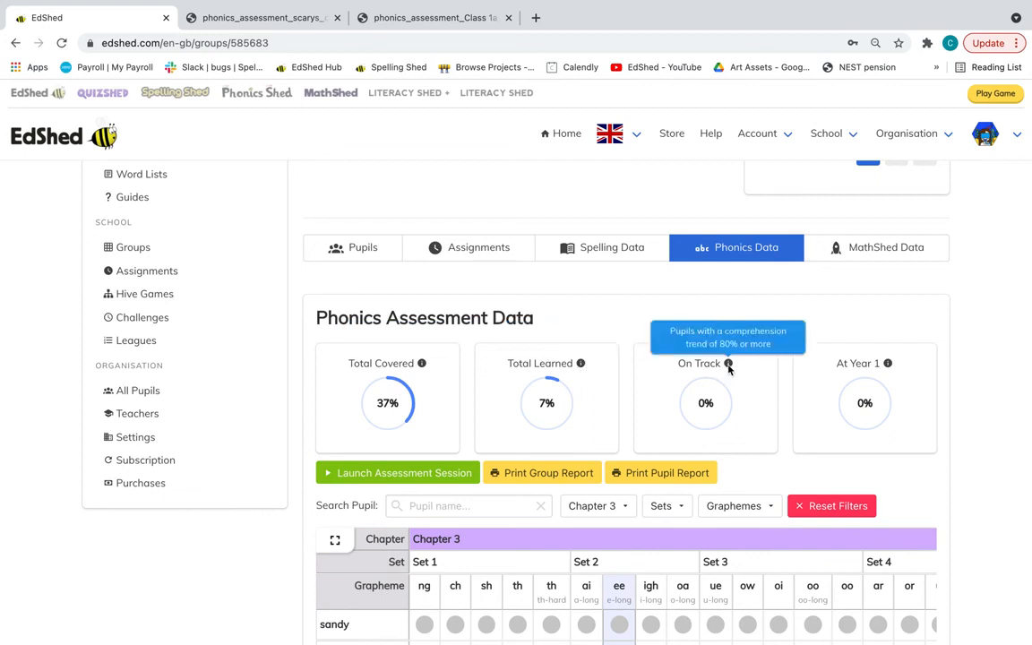
mouse_move(889, 365)
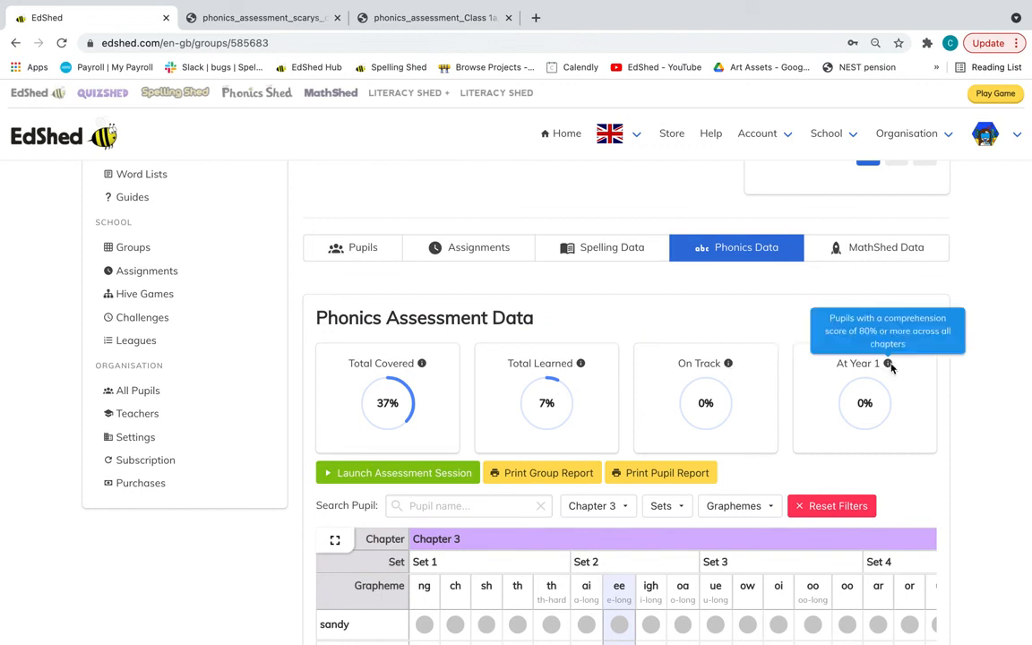
scroll(889, 365, down, 1)
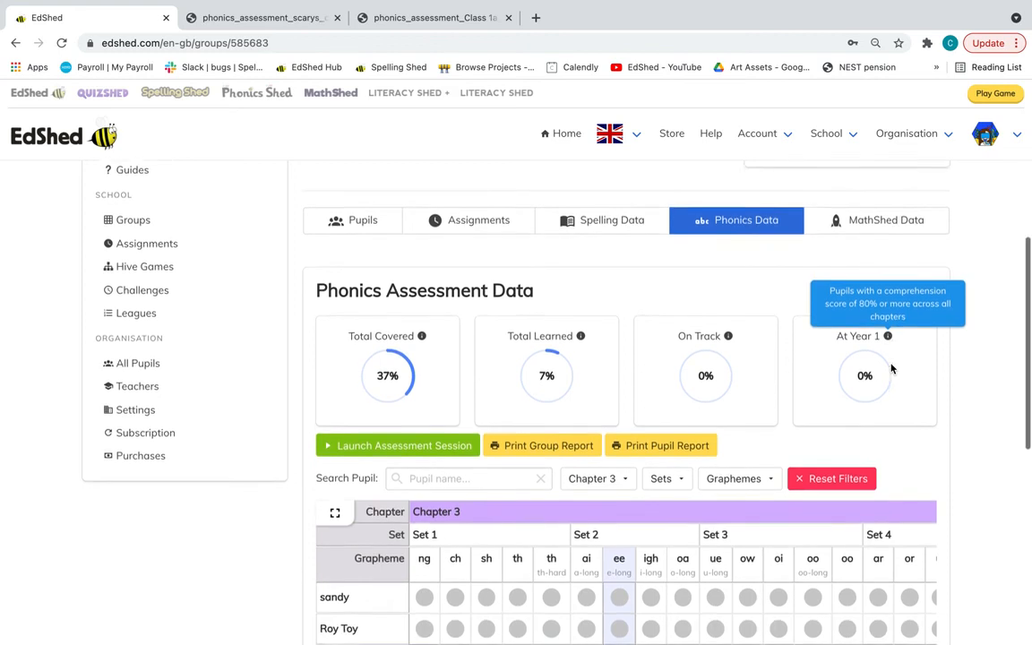
scroll(625, 411, up, 5)
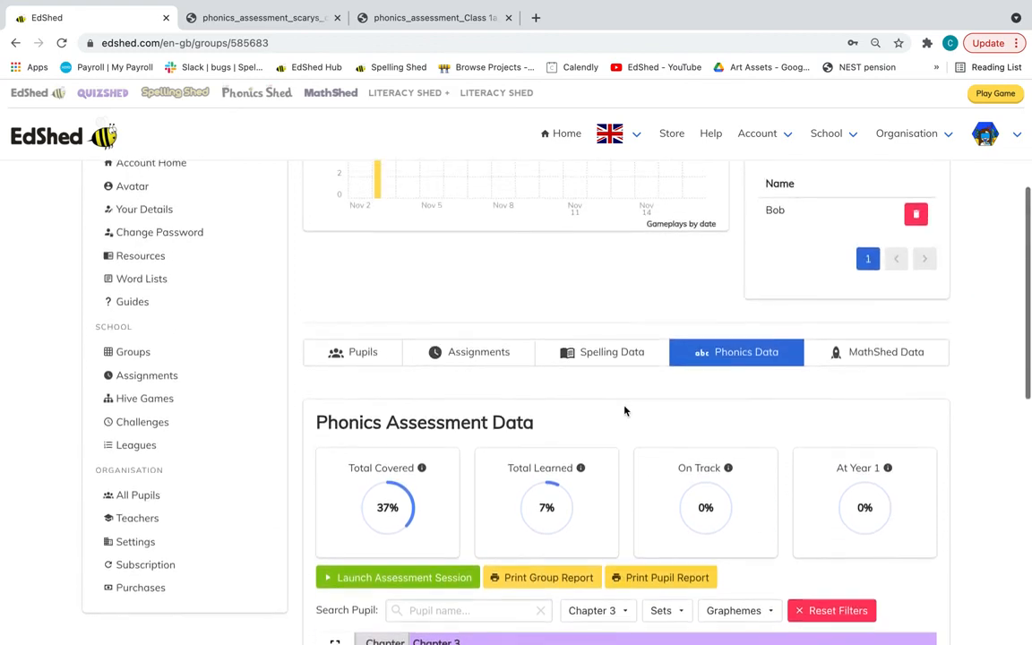